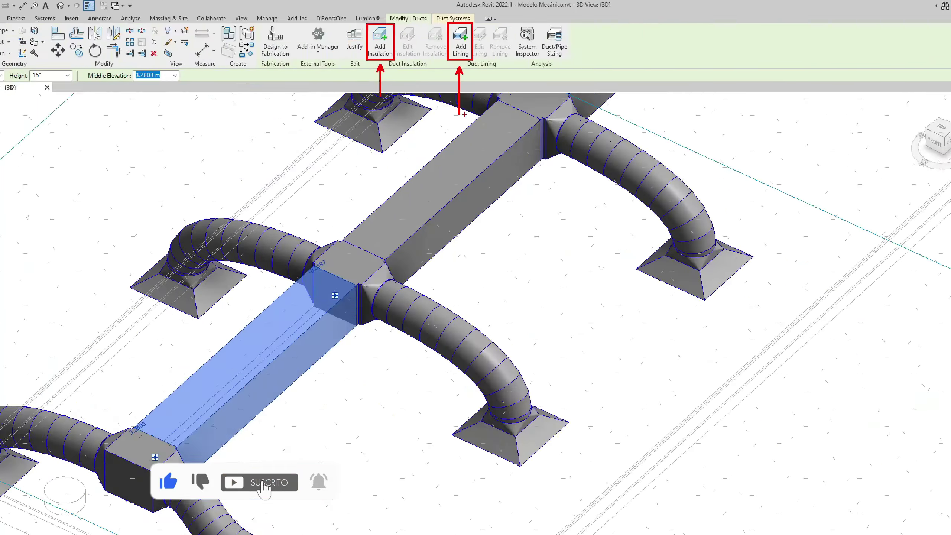
# Select the 15"×15" rectangular duct between the two tees and orbit the view to it
pyautogui.scroll(5, 386, 305)
pyautogui.scroll(3, 386, 304)
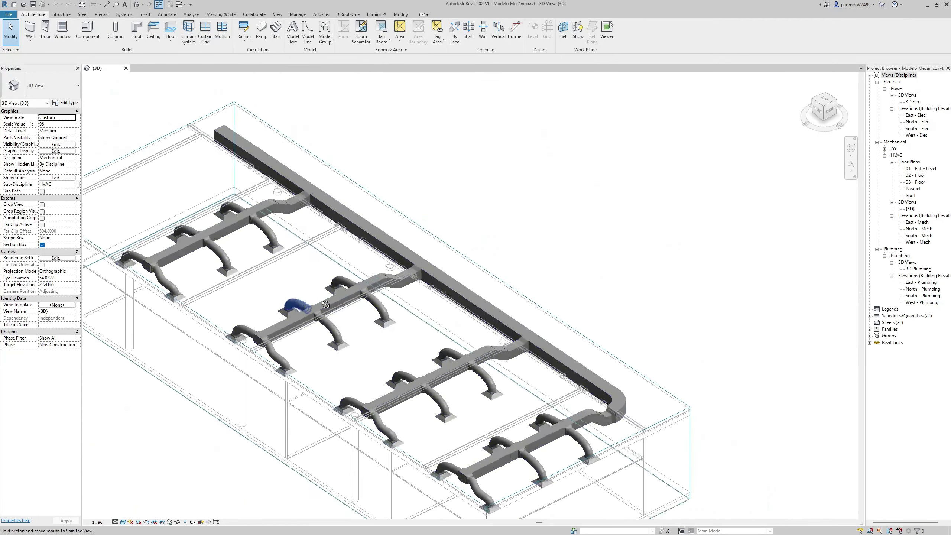
pyautogui.scroll(5, 189, 252)
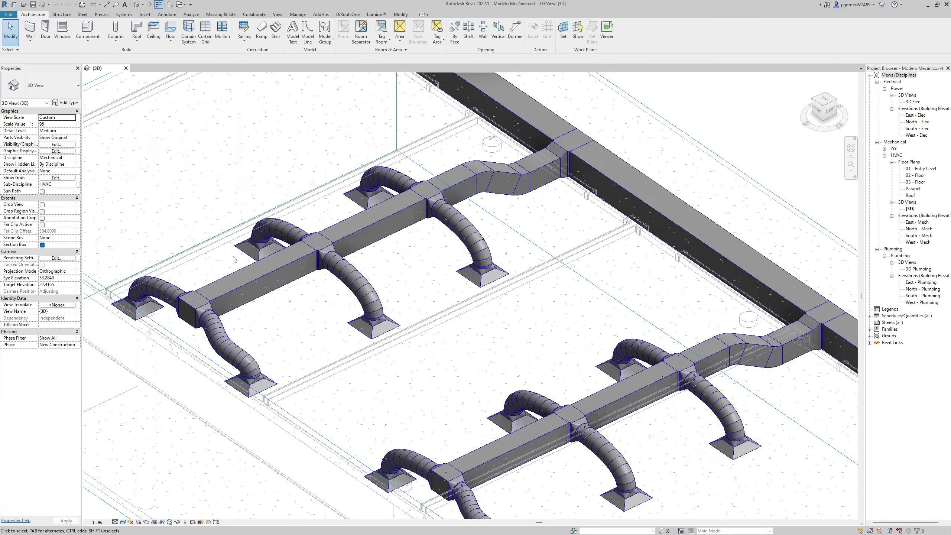
pyautogui.click(272, 270)
pyautogui.scroll(4, 272, 271)
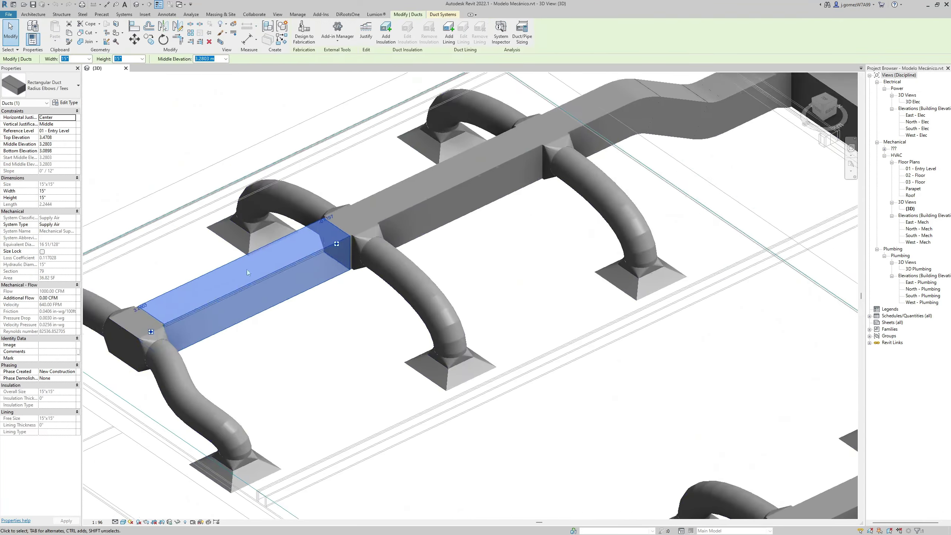
pyautogui.moveTo(246, 269)
pyautogui.keyDown('shift'); pyautogui.mouseDown(button='middle')
pyautogui.moveTo(351, 285)
pyautogui.moveTo(265, 276)
pyautogui.mouseUp(button='middle'); pyautogui.keyUp('shift')
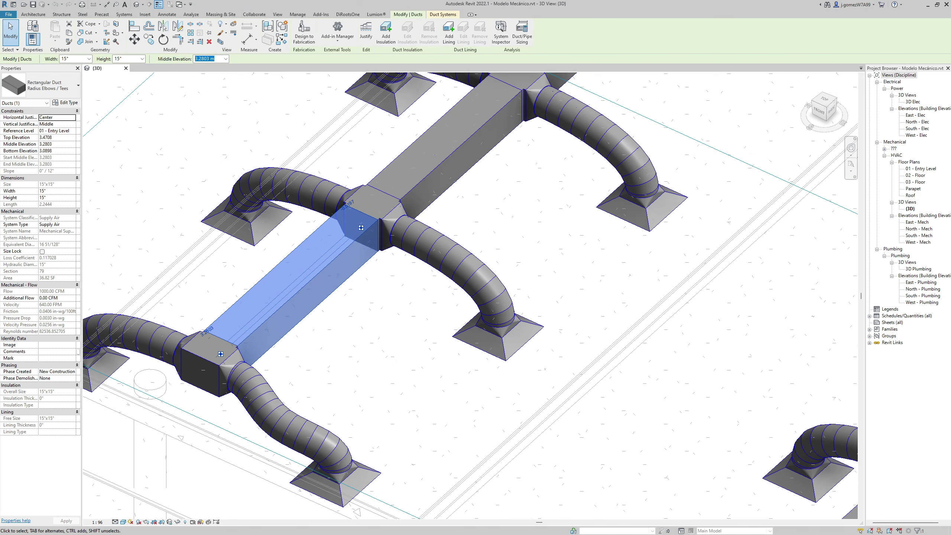
pyautogui.moveTo(286, 240); pyautogui.dragTo(276, 243, button='middle')
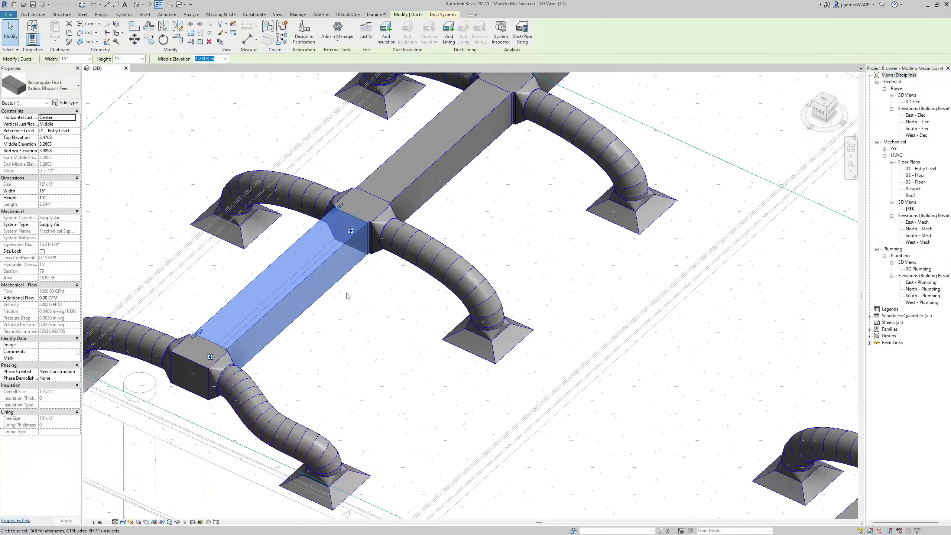
# Zoom in and out around the selected duct to inspect it
pyautogui.scroll(2, 284, 260)
pyautogui.scroll(1, 284, 259)
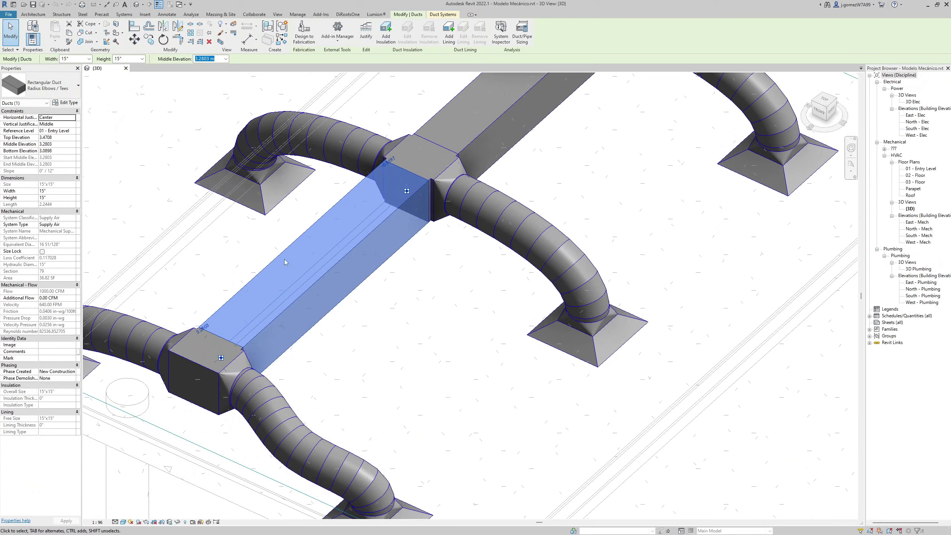
pyautogui.scroll(3, 216, 234)
pyautogui.scroll(-1, 216, 235)
pyautogui.scroll(-2, 240, 249)
pyautogui.scroll(-2, 255, 259)
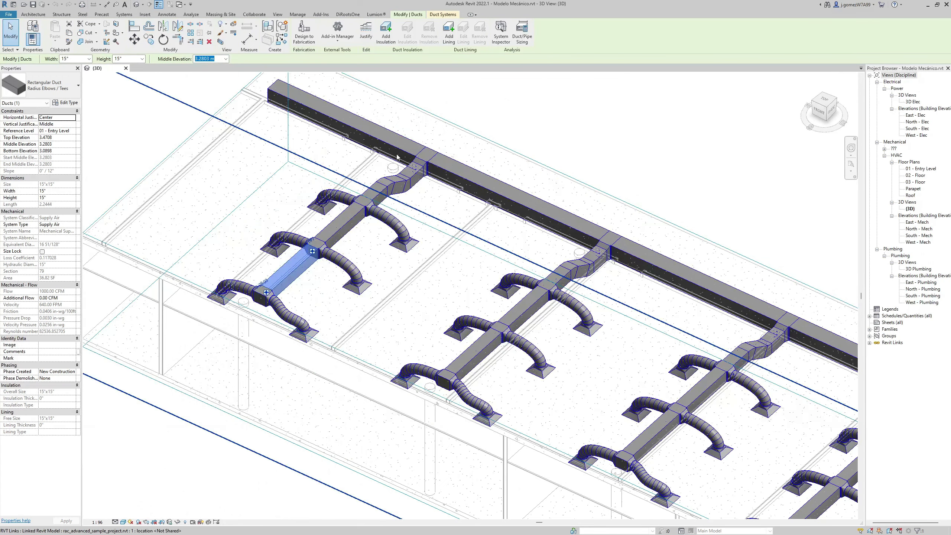
pyautogui.scroll(2, 297, 291)
pyautogui.scroll(2, 324, 293)
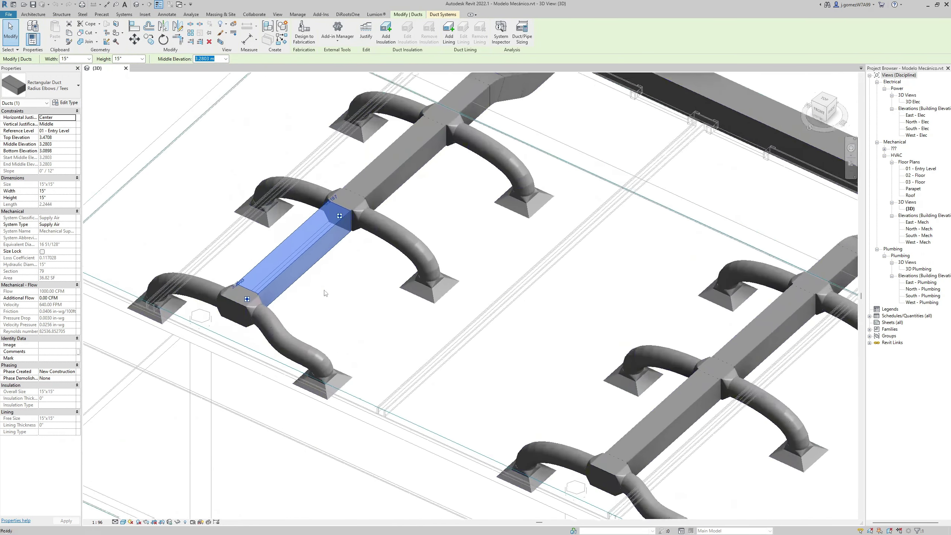
pyautogui.scroll(1, 325, 293)
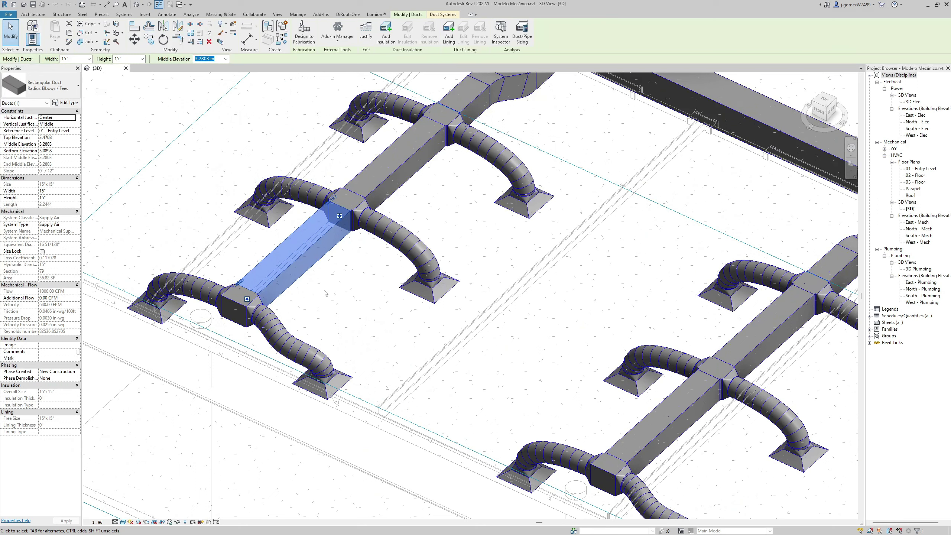
pyautogui.scroll(2, 325, 293)
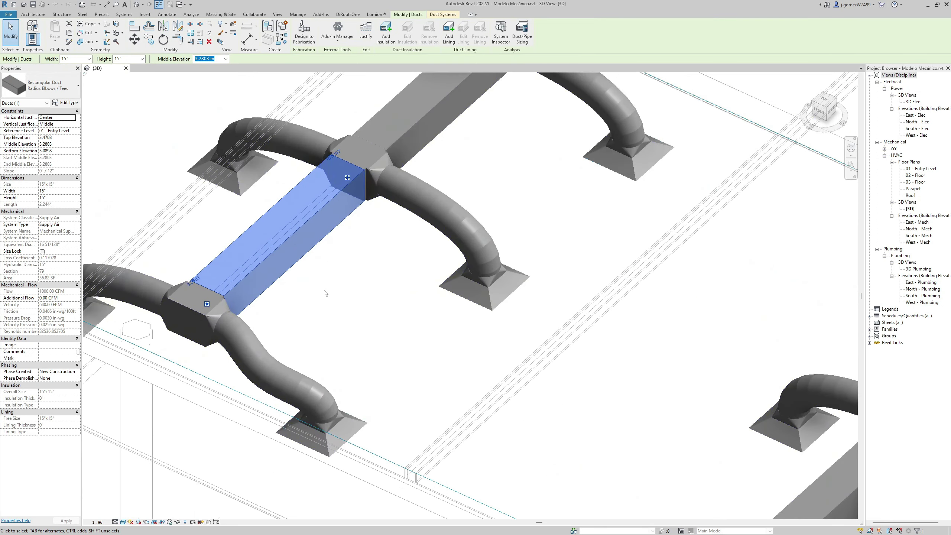
pyautogui.scroll(1, 324, 293)
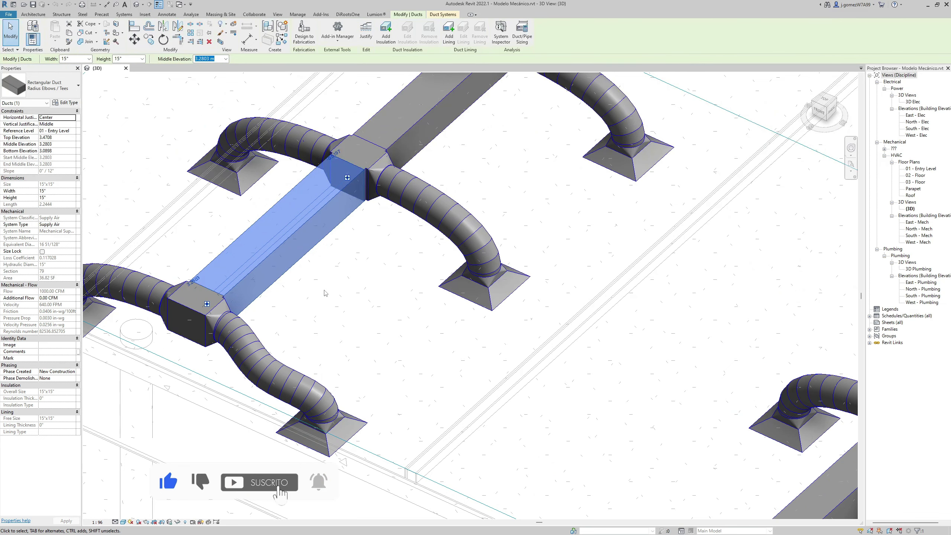
pyautogui.scroll(2, 348, 305)
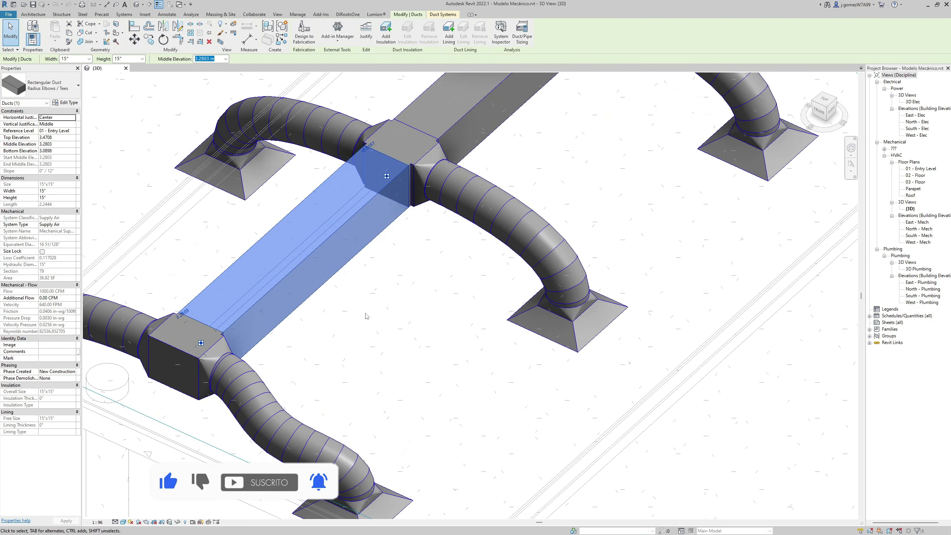
pyautogui.scroll(1, 366, 316)
pyautogui.scroll(1, 375, 318)
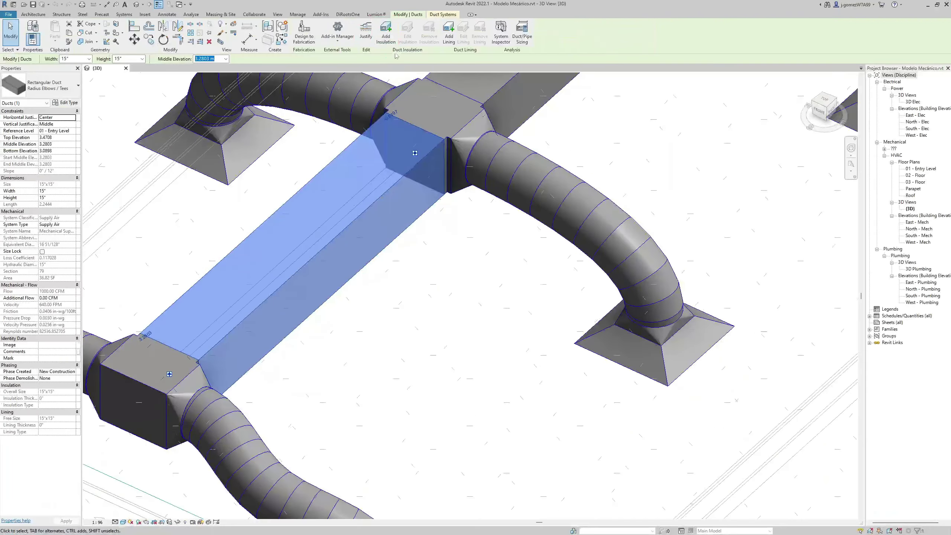
# Try a 2" Duct Wrap insulation thickness on the duct, then close the Add Duct Insulation dialog
pyautogui.click(385, 32)
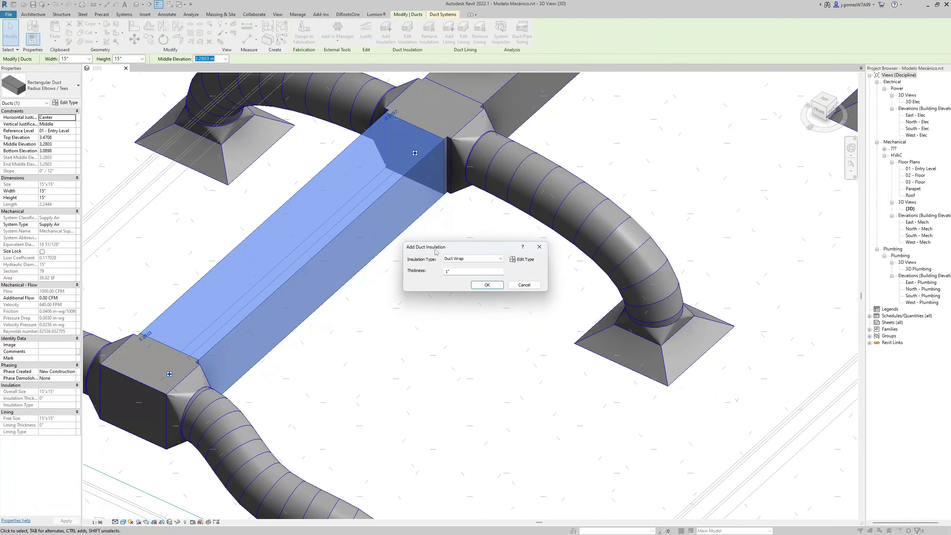
pyautogui.moveTo(434, 249)
pyautogui.mouseDown()
pyautogui.moveTo(180, 170)
pyautogui.moveTo(149, 169)
pyautogui.mouseUp()
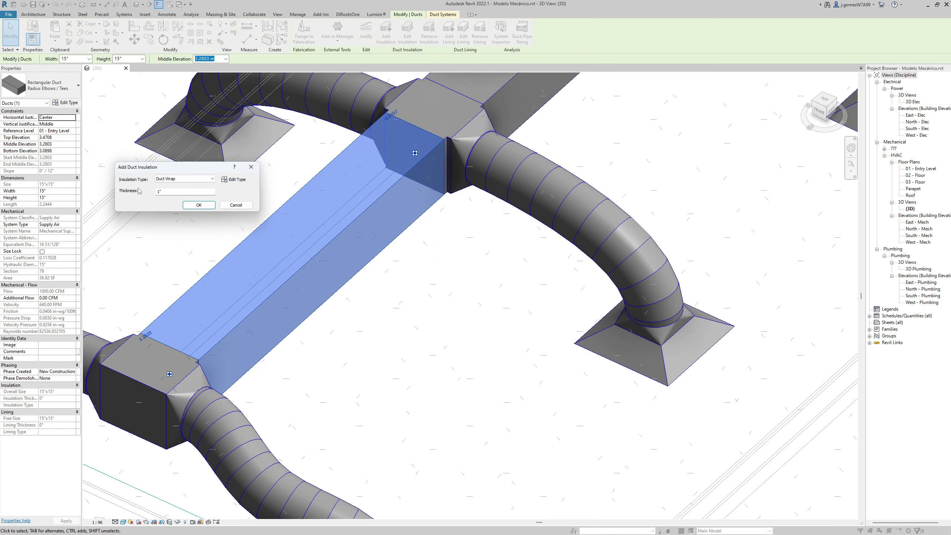
pyautogui.click(180, 191)
pyautogui.write('2')
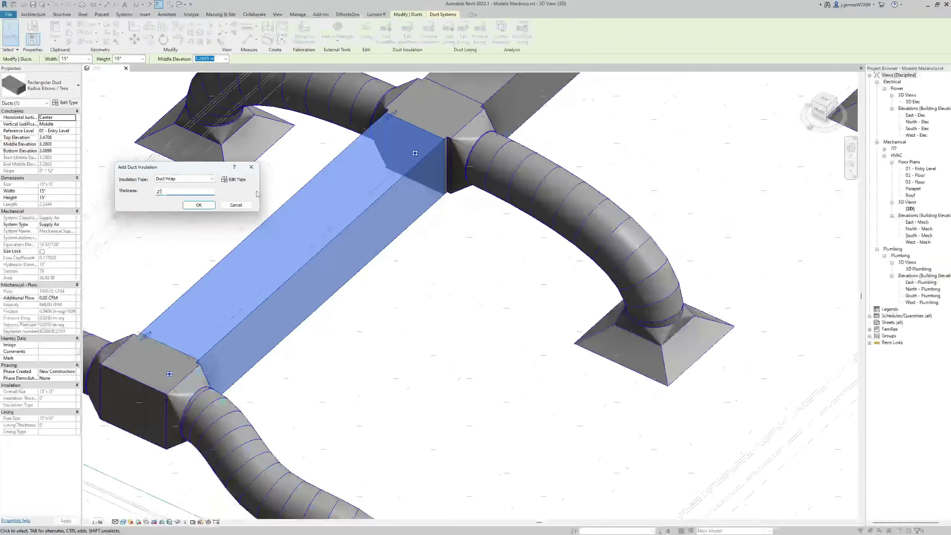
pyautogui.click(209, 202)
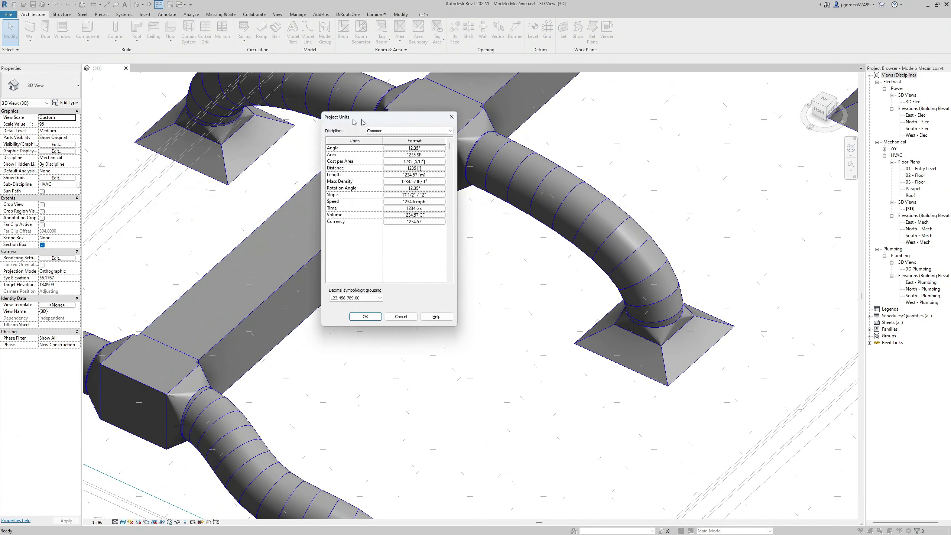
pyautogui.click(301, 124)
pyautogui.click(305, 145)
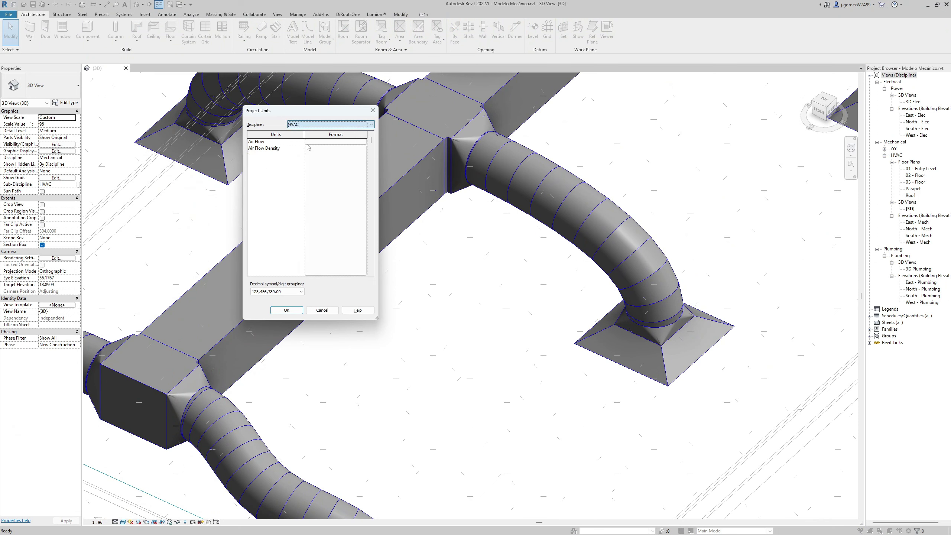
pyautogui.scroll(-4, 287, 197)
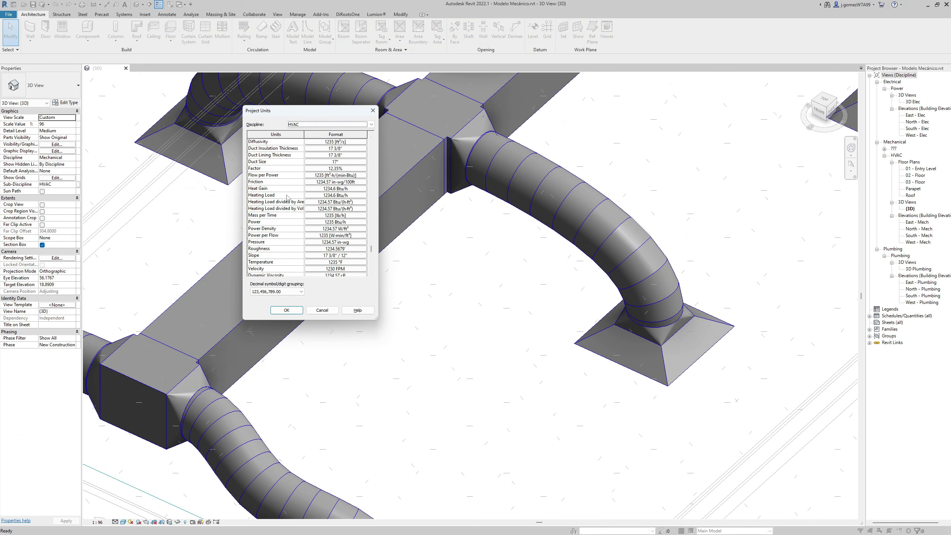
pyautogui.scroll(-1, 288, 197)
pyautogui.scroll(4, 277, 212)
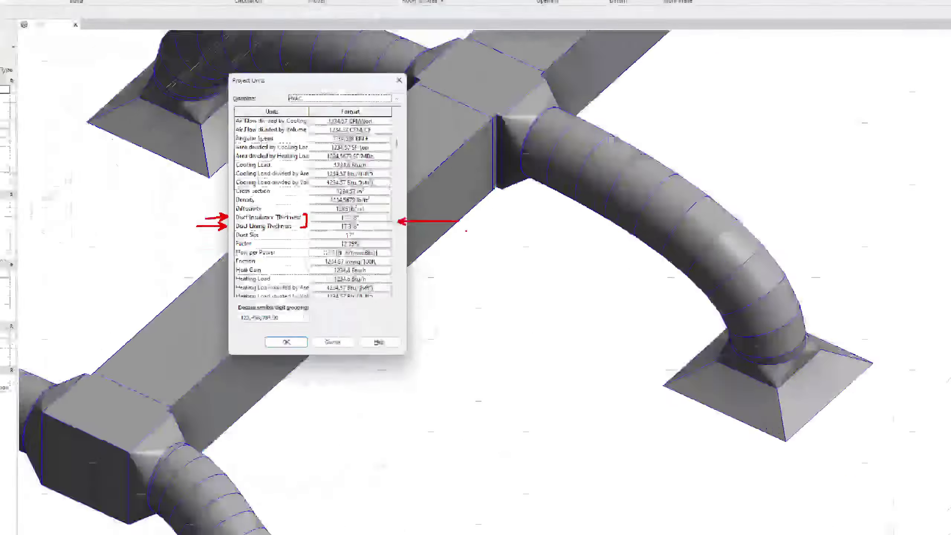
pyautogui.press('Escape')
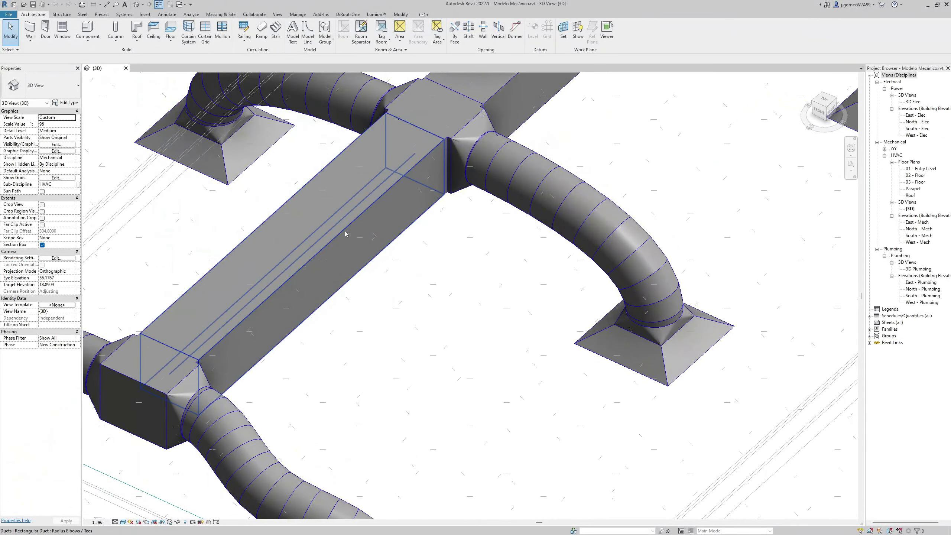
# Add 2" Rigid Fiber Board insulation to the duct between the tees, making it 19"×19" overall
pyautogui.click(345, 233)
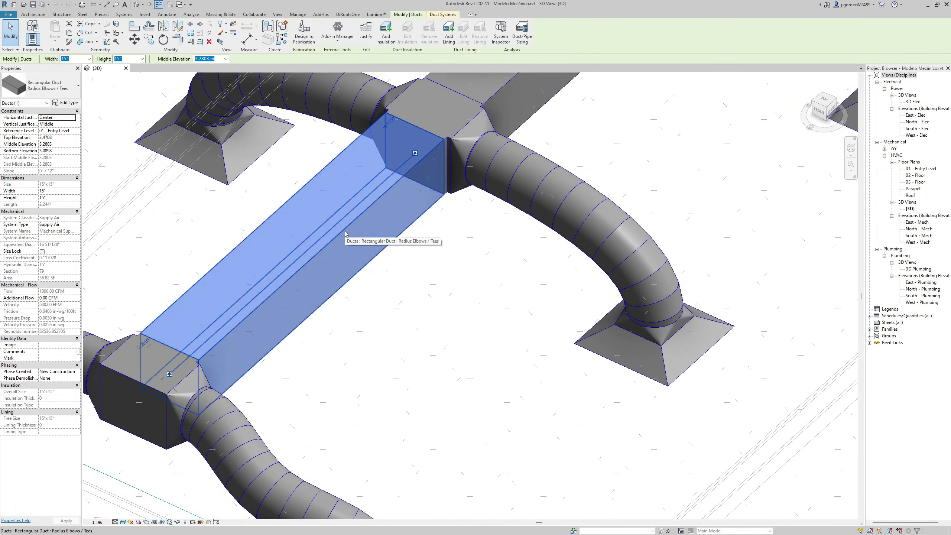
pyautogui.click(385, 32)
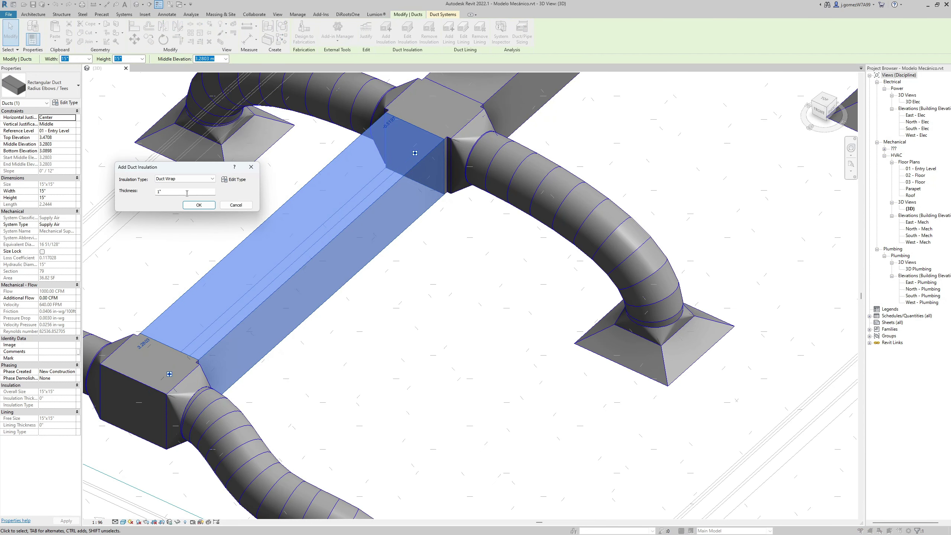
pyautogui.write('2')
pyautogui.click(193, 179)
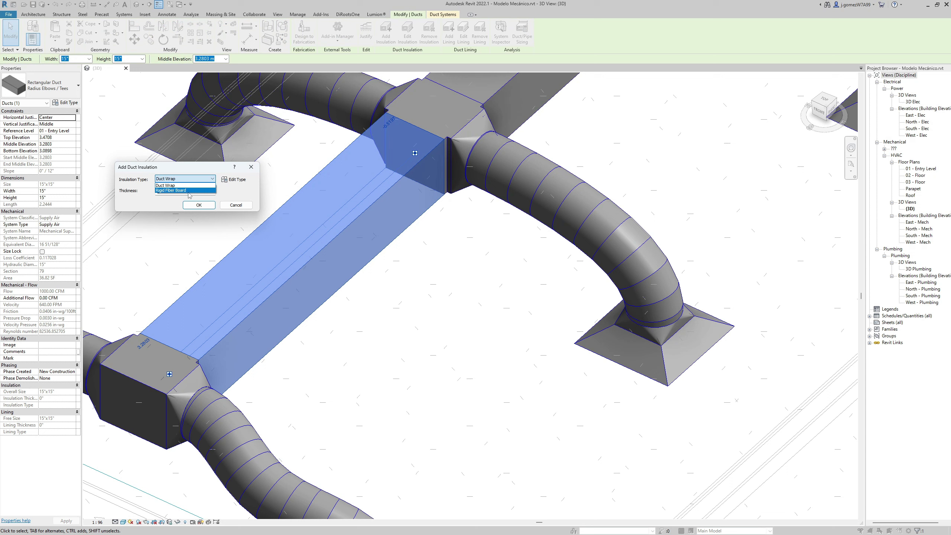
pyautogui.click(201, 181)
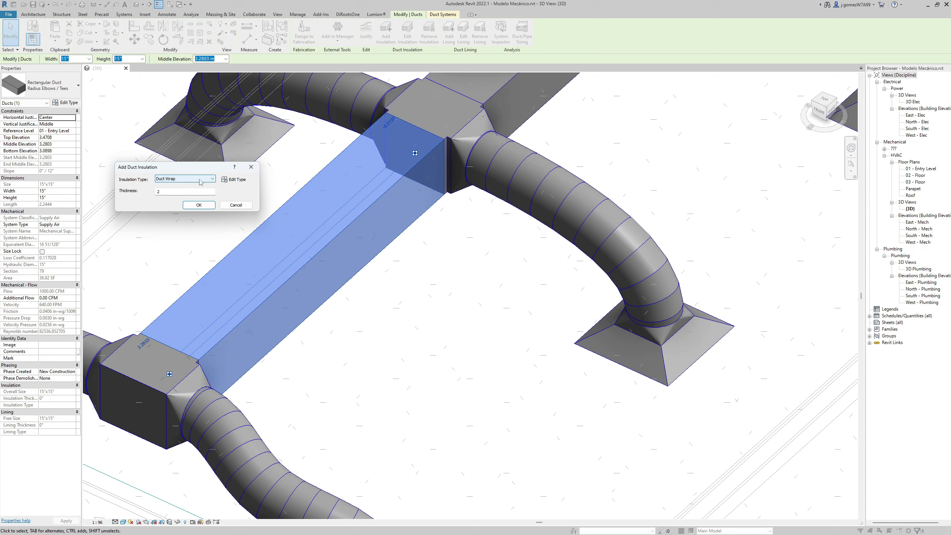
pyautogui.click(200, 182)
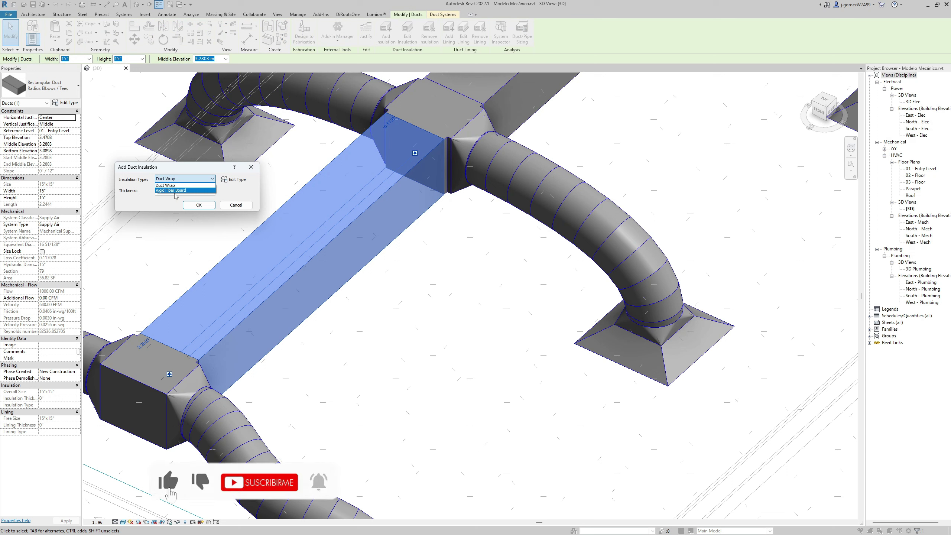
pyautogui.click(199, 205)
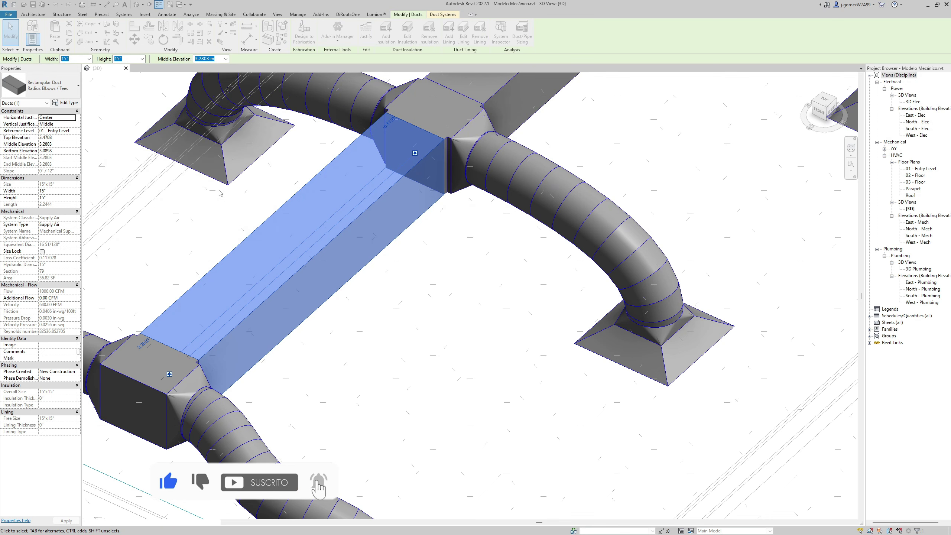
pyautogui.scroll(-2, 220, 286)
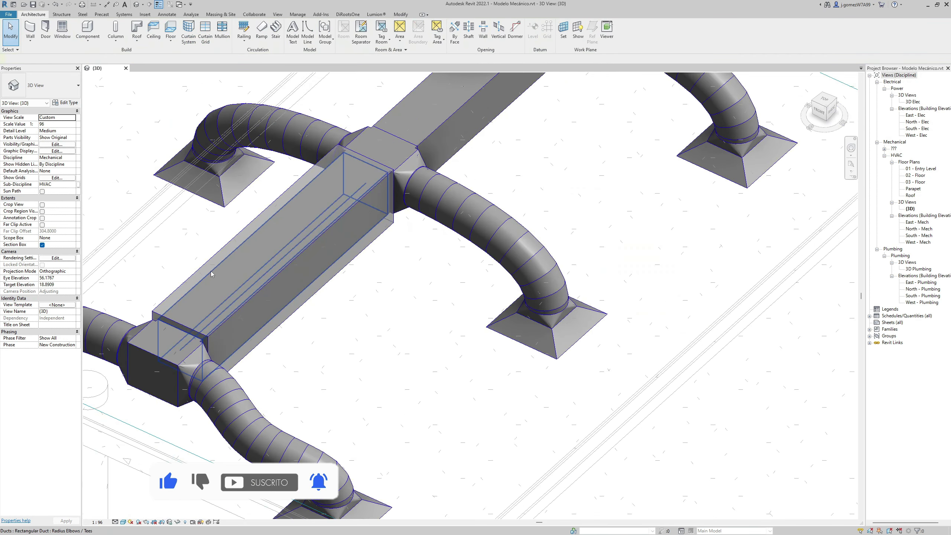
pyautogui.click(211, 270)
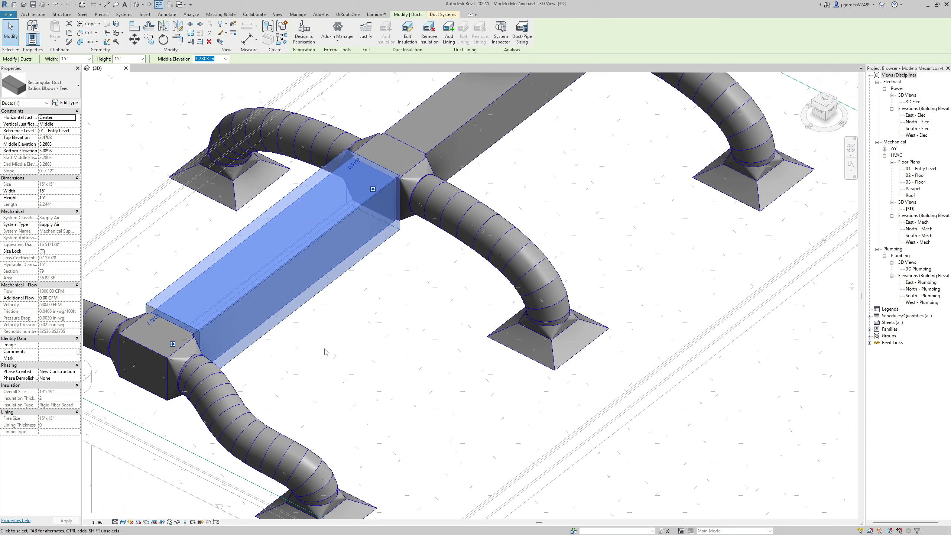
# Isolate the insulated duct with HI and orbit around it
pyautogui.press('h')
pyautogui.press('i')
pyautogui.click(324, 345)
pyautogui.moveTo(324, 345); pyautogui.dragTo(350, 322, button='middle')
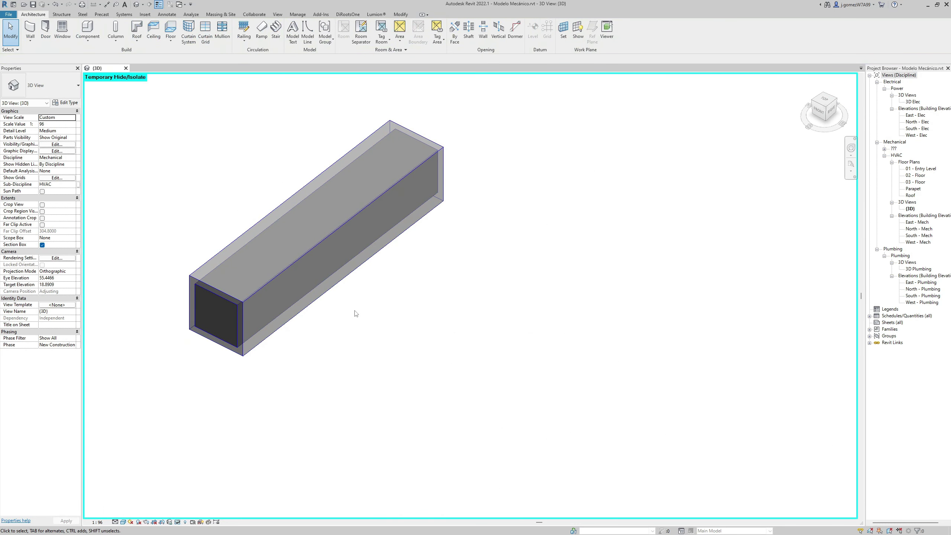
pyautogui.keyDown('shift'); pyautogui.moveTo(414, 219); pyautogui.dragTo(205, 220, button='middle'); pyautogui.keyUp('shift')
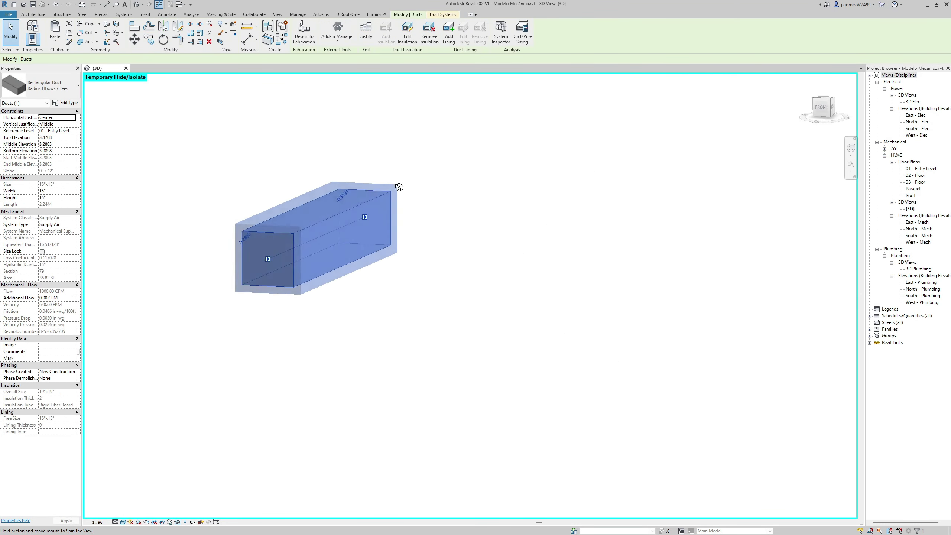
pyautogui.scroll(5, 206, 221)
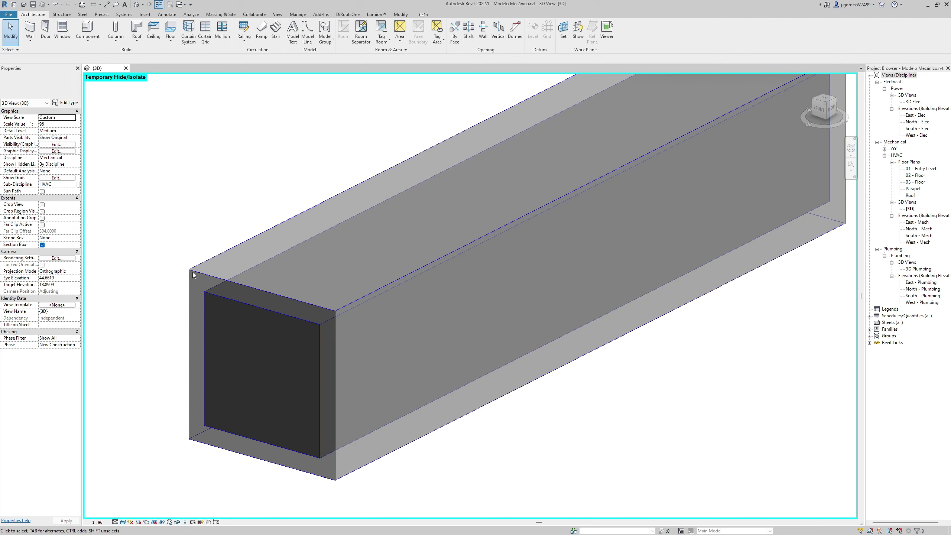
pyautogui.scroll(-3, 201, 261)
# Try stretching the duct's end, undo the length change, and reselect the duct
pyautogui.click(246, 287)
pyautogui.moveTo(246, 287)
pyautogui.keyDown('shift'); pyautogui.mouseDown(button='middle')
pyautogui.moveTo(136, 329)
pyautogui.moveTo(246, 314)
pyautogui.moveTo(241, 375)
pyautogui.mouseUp(button='middle'); pyautogui.keyUp('shift')
pyautogui.moveTo(181, 304); pyautogui.dragTo(318, 288)
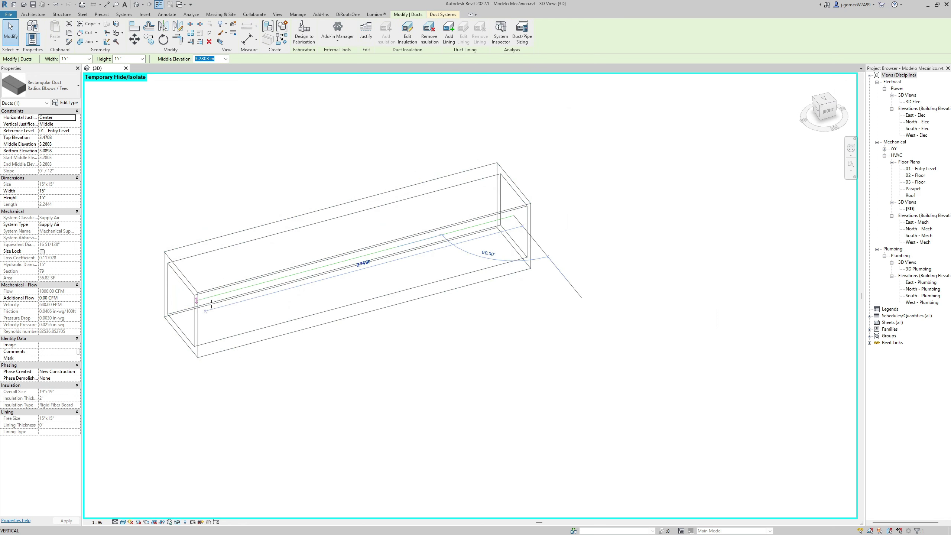
pyautogui.moveTo(333, 341); pyautogui.dragTo(334, 346)
pyautogui.click(335, 350)
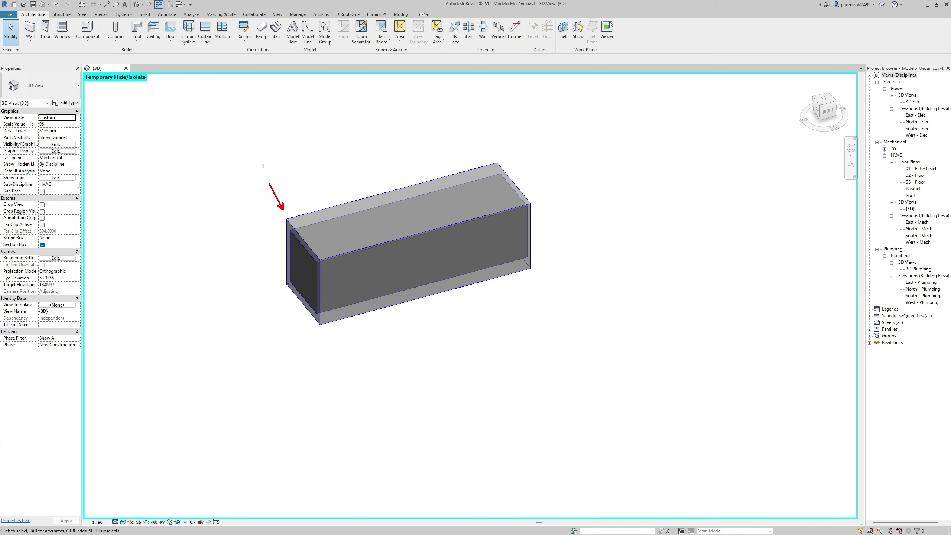
pyautogui.hotkey('ctrl', 'z')
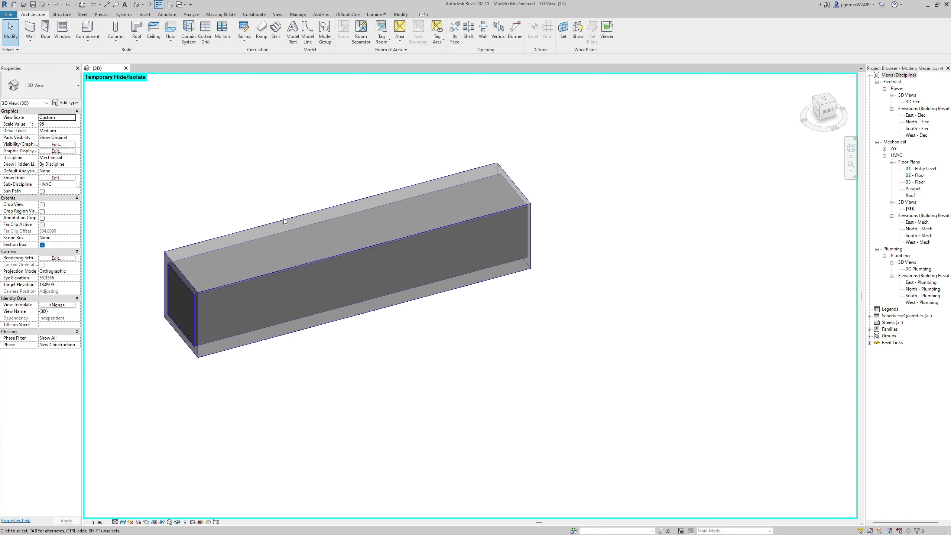
pyautogui.scroll(2, 175, 289)
pyautogui.click(192, 277)
pyautogui.keyDown('shift'); pyautogui.moveTo(191, 278); pyautogui.dragTo(259, 319, button='middle'); pyautogui.keyUp('shift')
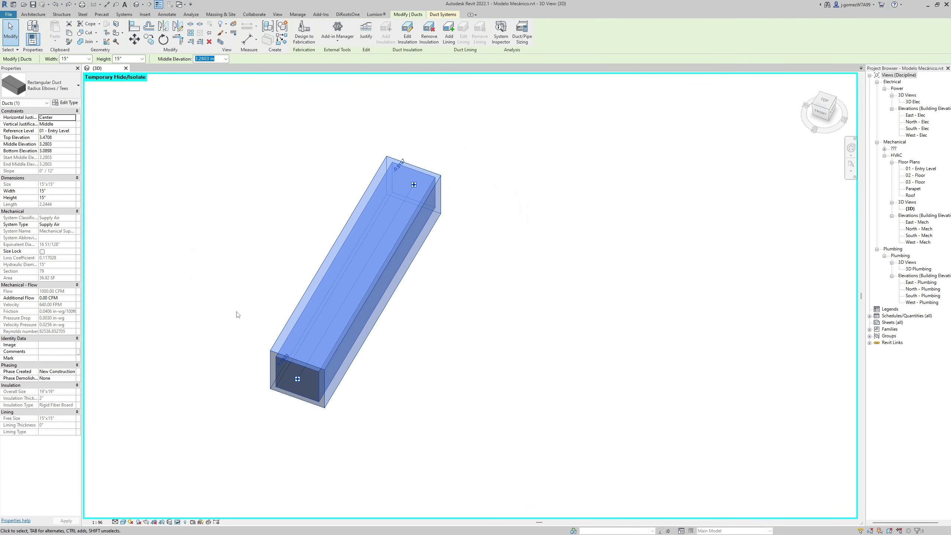
# Draw a matching 15"×15" branch duct joined to the insulated duct with a tee
pyautogui.press('d')
pyautogui.press('t')
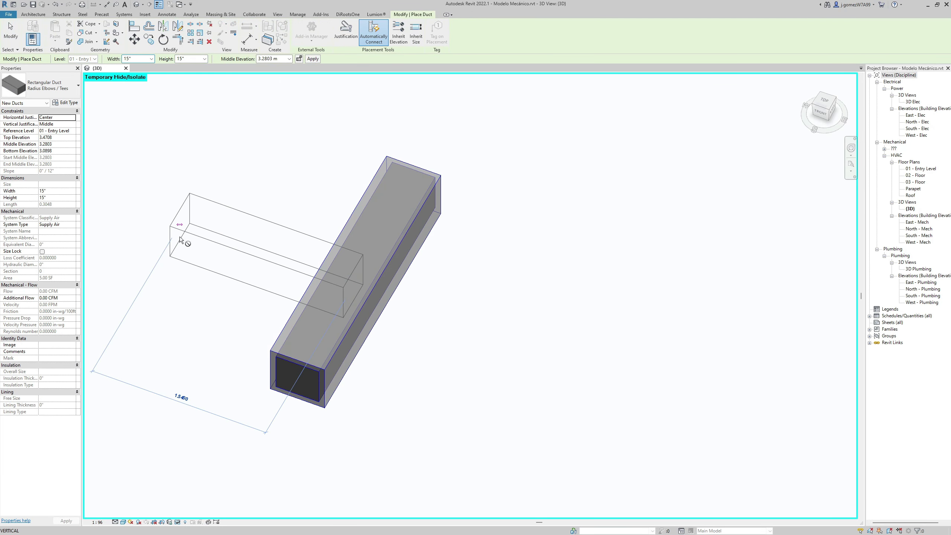
pyautogui.click(179, 239)
pyautogui.press('Escape')
pyautogui.press('Escape')
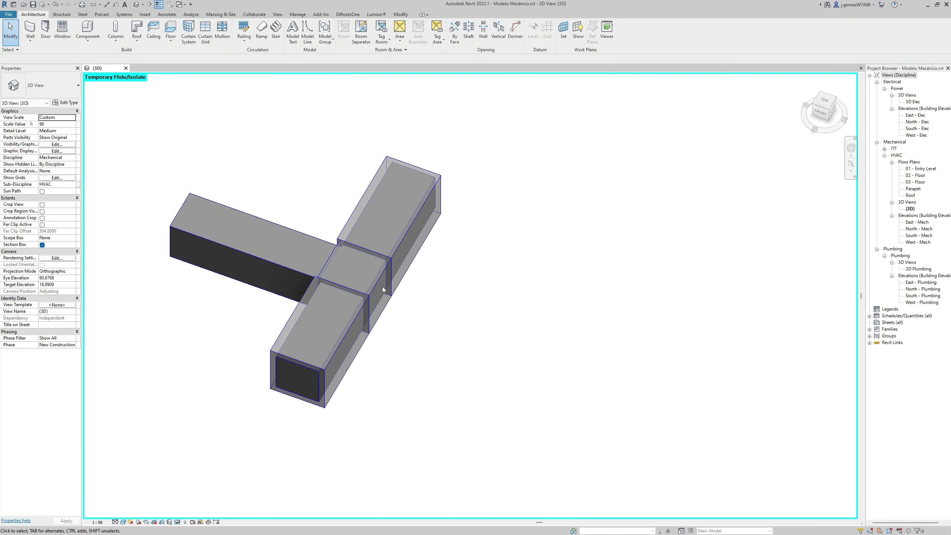
pyautogui.scroll(2, 382, 286)
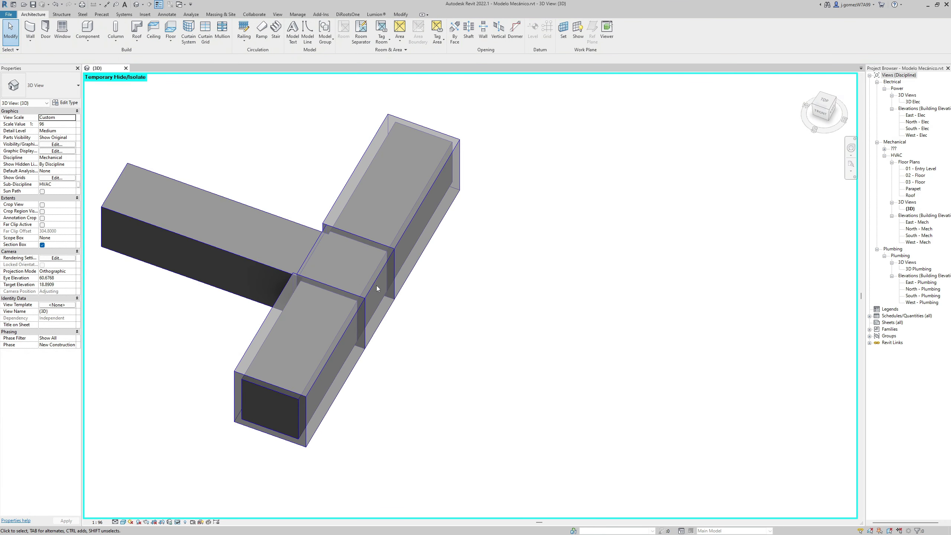
# Select the new tee fitting and orbit to inspect it from several angles
pyautogui.click(367, 282)
pyautogui.moveTo(366, 282)
pyautogui.keyDown('shift'); pyautogui.mouseDown(button='middle')
pyautogui.moveTo(448, 172)
pyautogui.moveTo(457, 144)
pyautogui.mouseUp(button='middle'); pyautogui.keyUp('shift')
pyautogui.press('Escape')
pyautogui.scroll(3, 494, 223)
pyautogui.scroll(2, 452, 219)
pyautogui.keyDown('shift'); pyautogui.moveTo(452, 219); pyautogui.dragTo(241, 252, button='middle'); pyautogui.keyUp('shift')
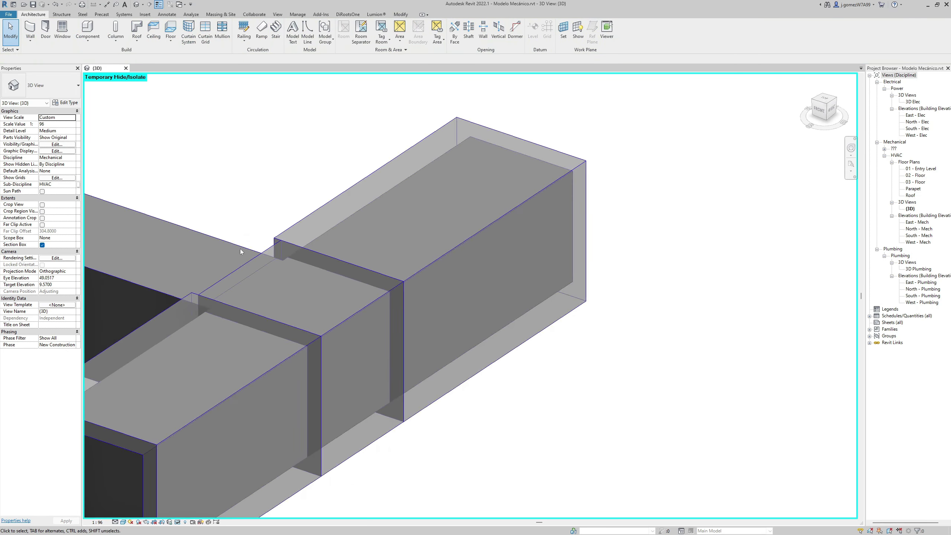
pyautogui.scroll(-2, 267, 206)
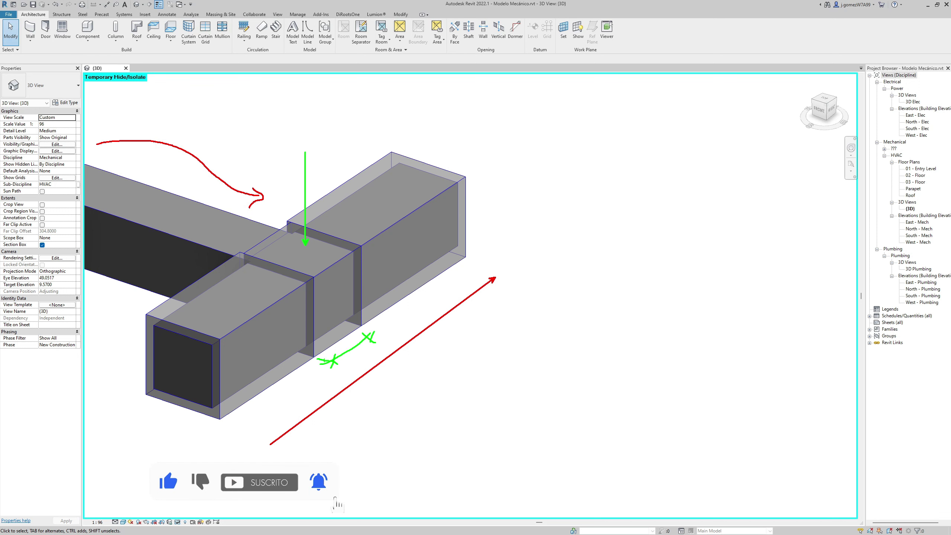
# Try a section box around the tee, undo it, and restore the full duct network view
pyautogui.click(338, 273)
pyautogui.press('b')
pyautogui.press('x')
pyautogui.press('Escape')
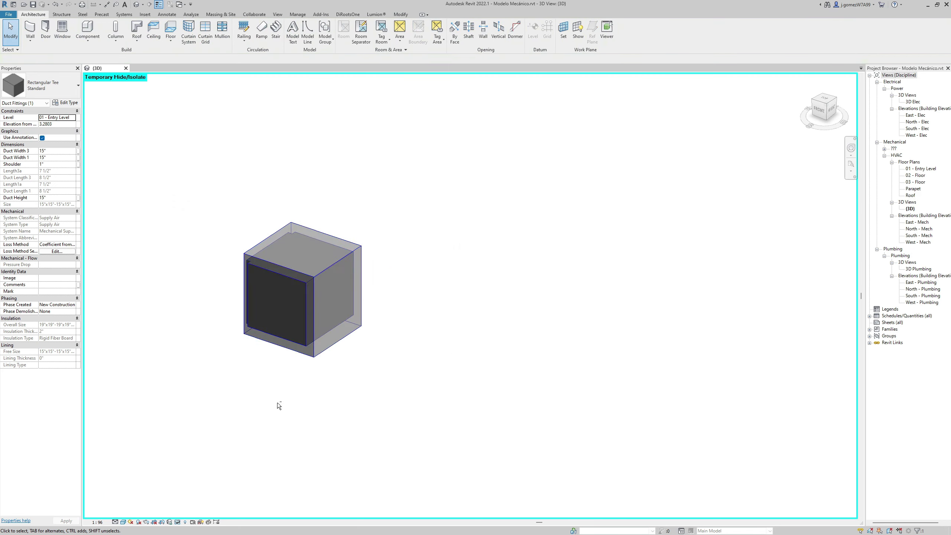
pyautogui.moveTo(276, 403)
pyautogui.keyDown('shift'); pyautogui.mouseDown(button='middle')
pyautogui.moveTo(421, 308)
pyautogui.moveTo(271, 387)
pyautogui.moveTo(424, 325)
pyautogui.moveTo(387, 385)
pyautogui.mouseUp(button='middle'); pyautogui.keyUp('shift')
pyautogui.hotkey('ctrl', 'z')
pyautogui.moveTo(352, 340); pyautogui.dragTo(391, 367)
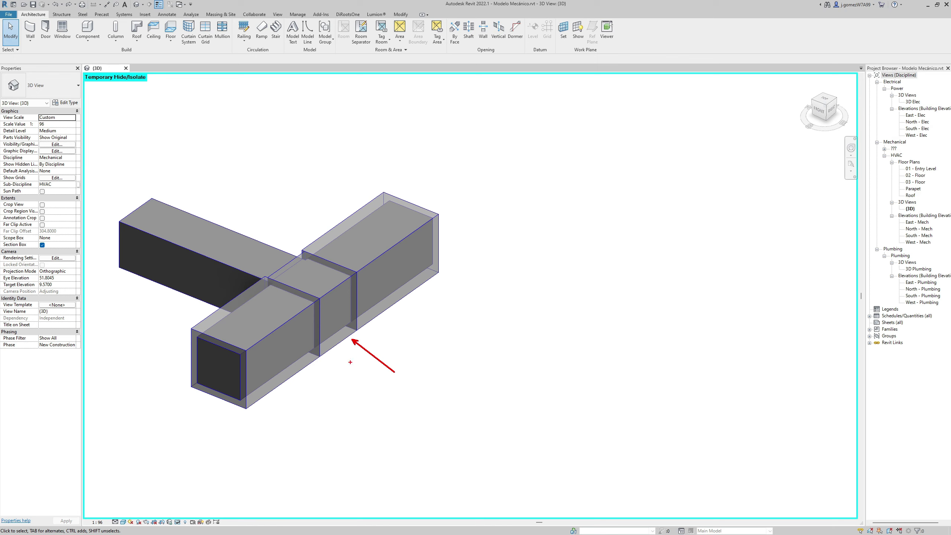
pyautogui.moveTo(339, 366); pyautogui.dragTo(362, 336)
pyautogui.moveTo(275, 167)
pyautogui.mouseDown()
pyautogui.moveTo(199, 219)
pyautogui.moveTo(214, 214)
pyautogui.mouseUp()
pyautogui.press('h')
pyautogui.press('r')
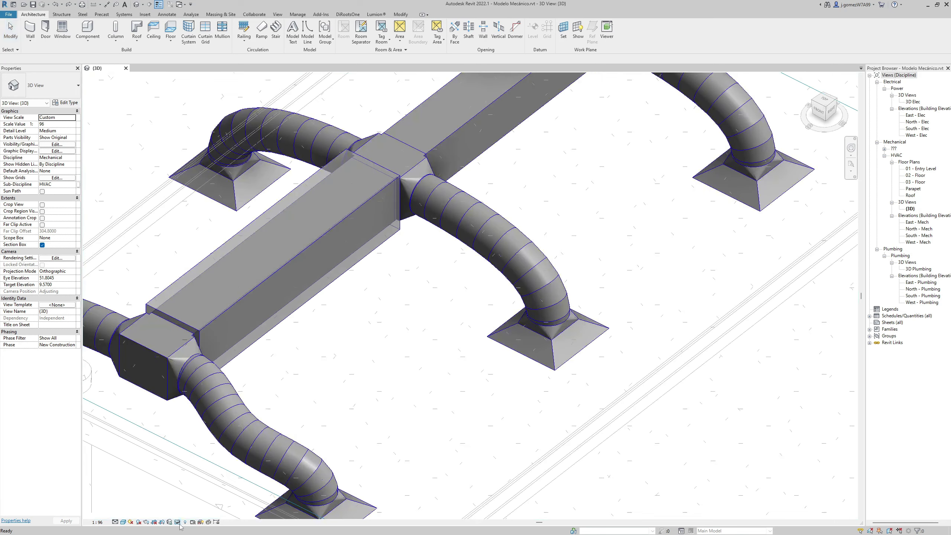
pyautogui.scroll(2, 250, 284)
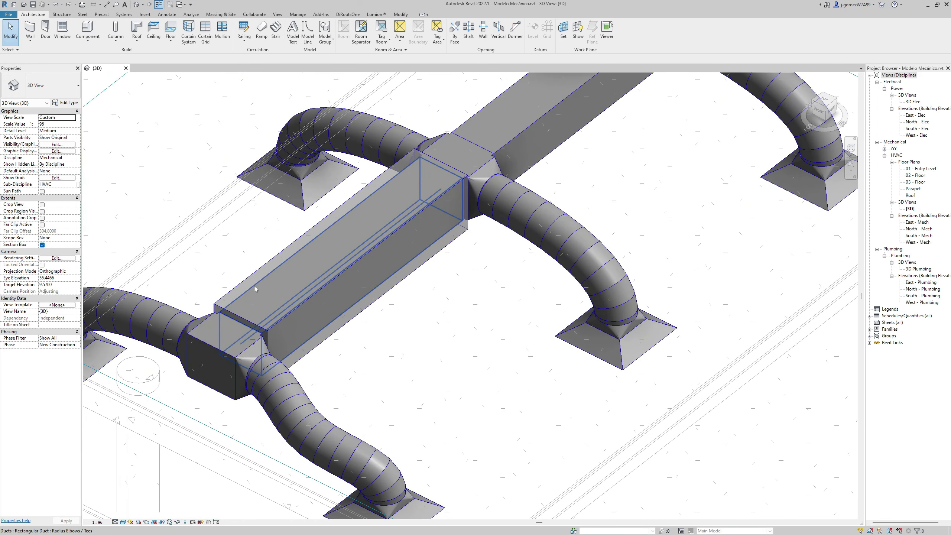
pyautogui.click(254, 285)
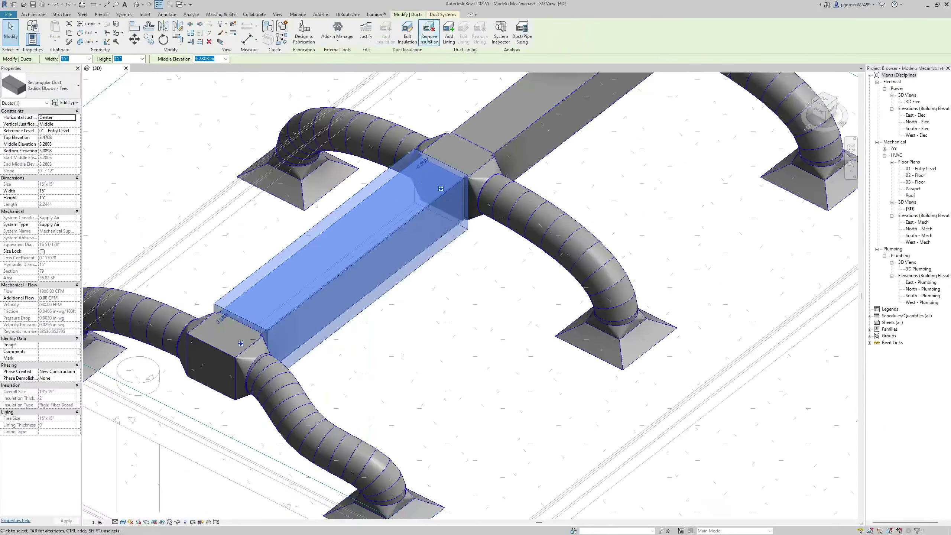
pyautogui.click(428, 34)
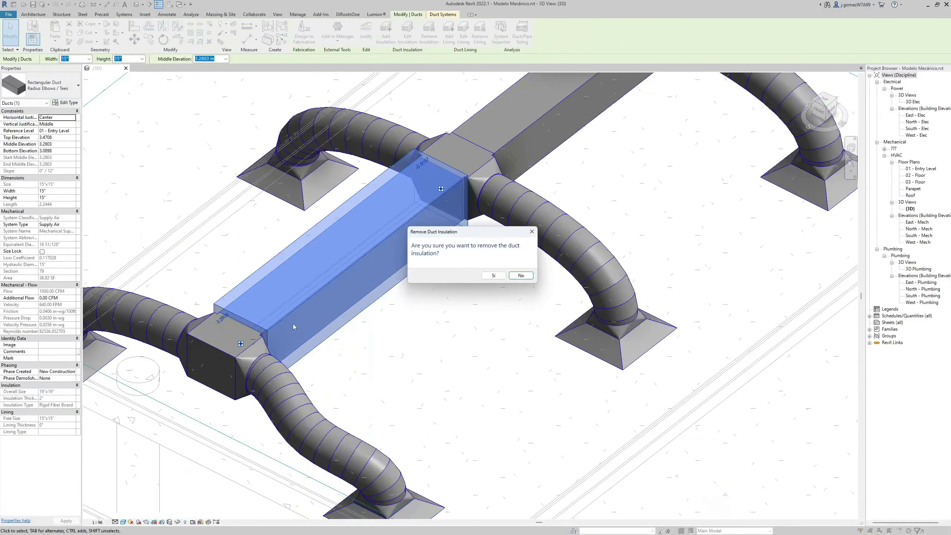
pyautogui.click(493, 275)
pyautogui.press('Escape')
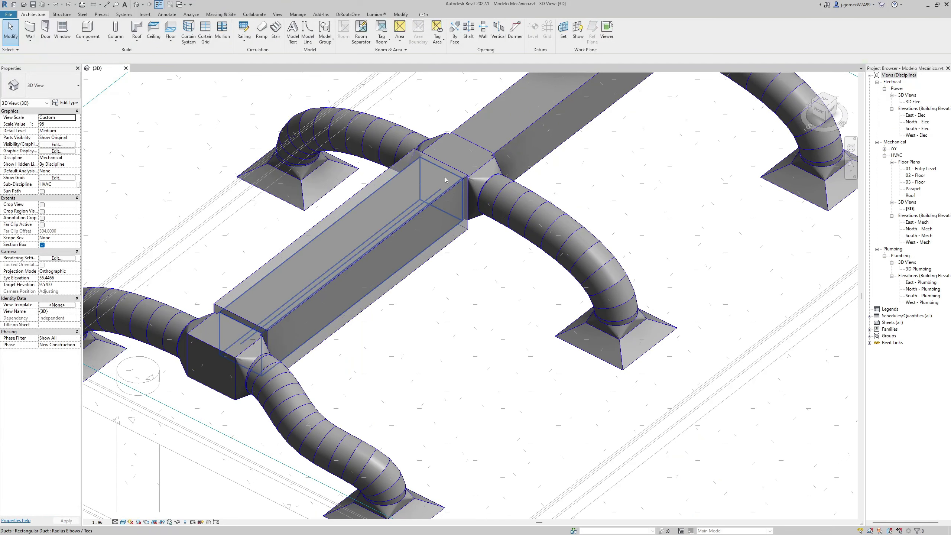
pyautogui.click(444, 179)
pyautogui.click(406, 33)
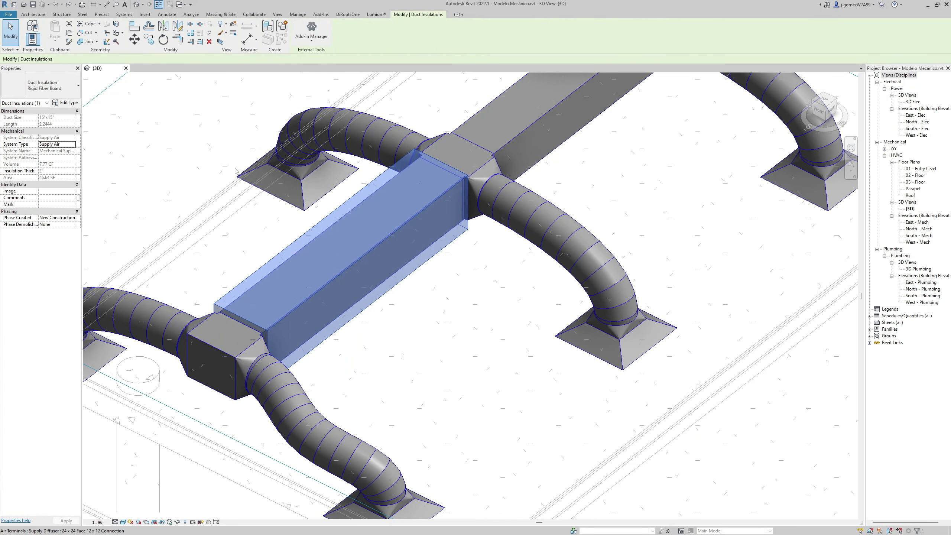
pyautogui.press('Escape')
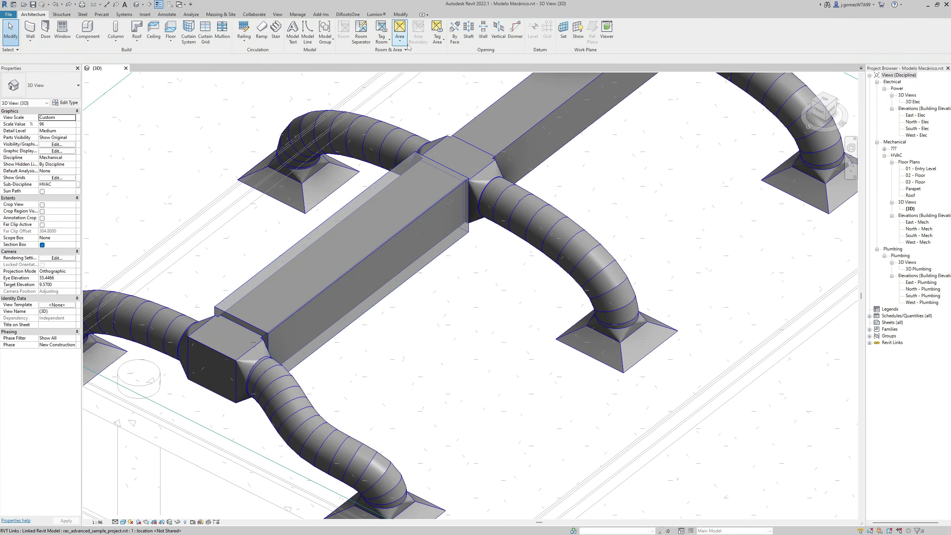
# Change the duct's Rigid Fiber Board insulation thickness from 2" to 1" in Properties
pyautogui.click(444, 179)
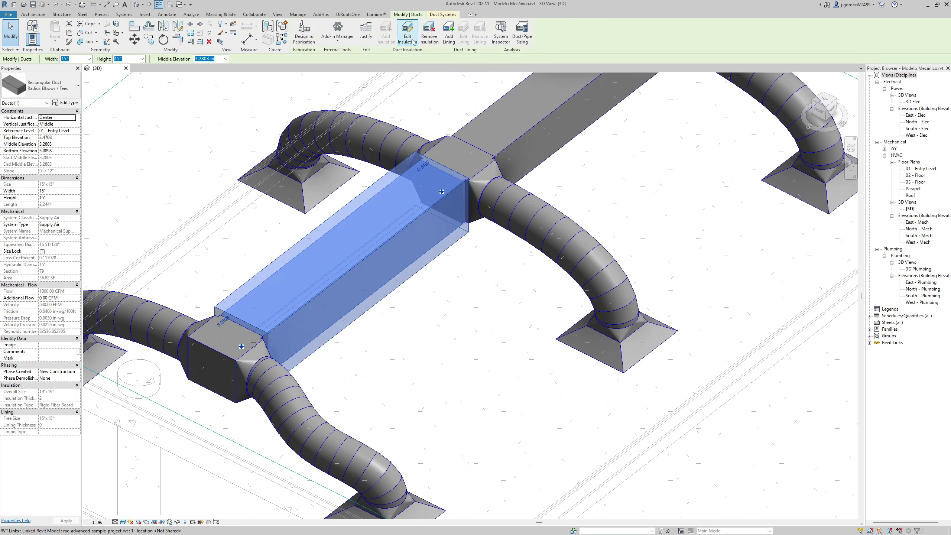
pyautogui.click(407, 33)
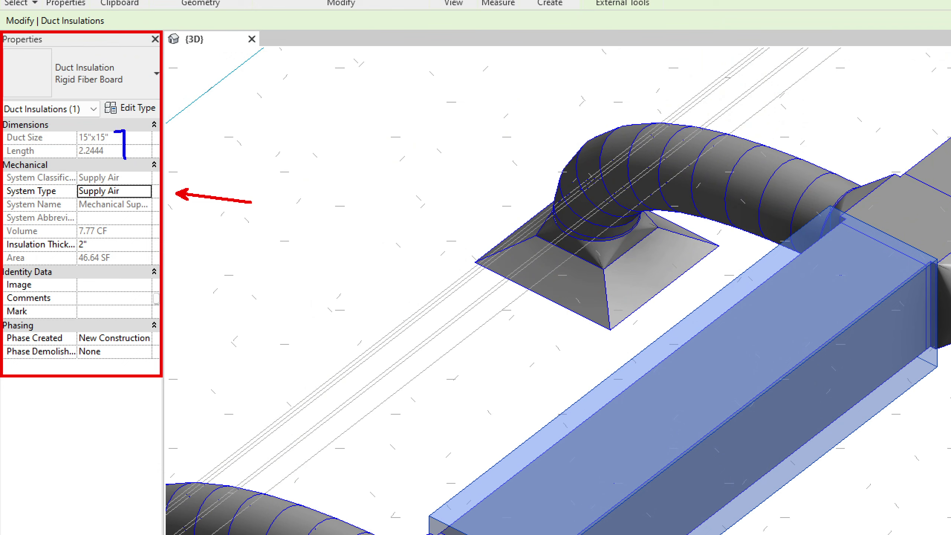
pyautogui.moveTo(137, 140); pyautogui.dragTo(208, 142)
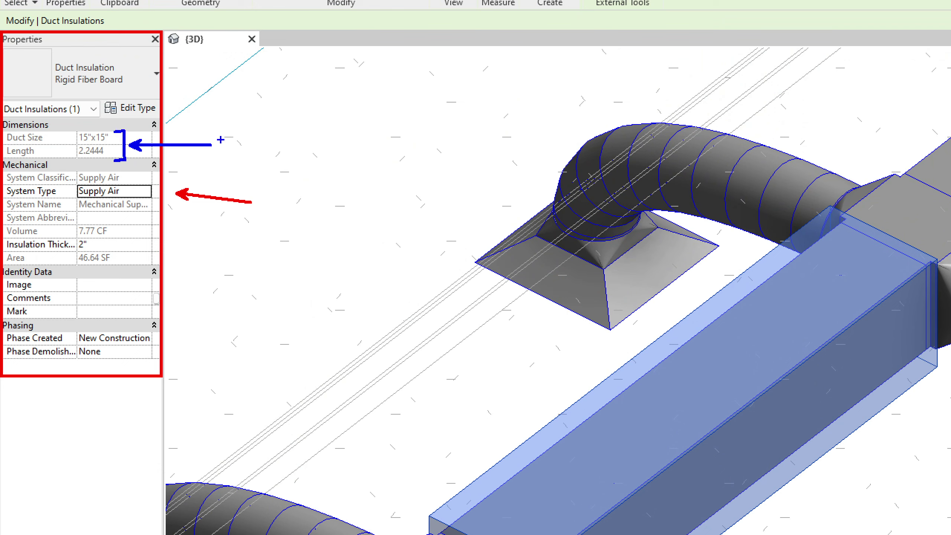
pyautogui.moveTo(125, 180); pyautogui.dragTo(149, 171)
pyautogui.moveTo(120, 228); pyautogui.dragTo(145, 214)
pyautogui.moveTo(97, 236); pyautogui.dragTo(259, 248)
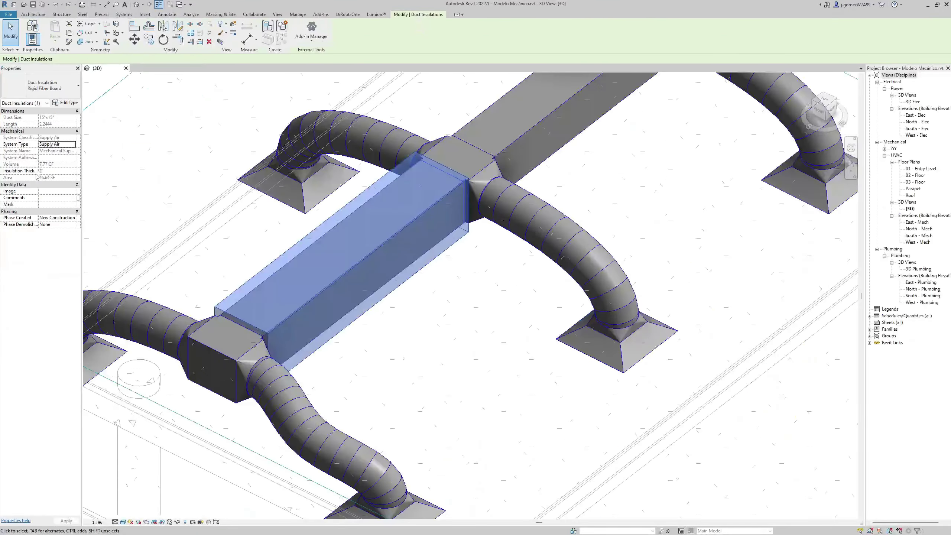
pyautogui.click(52, 170)
pyautogui.write('1')
pyautogui.click(66, 520)
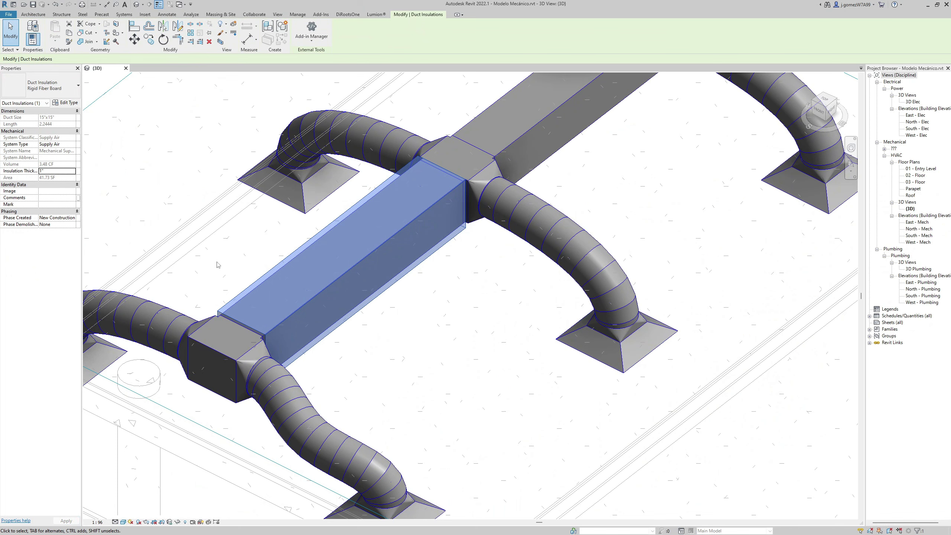
pyautogui.scroll(-2, 210, 257)
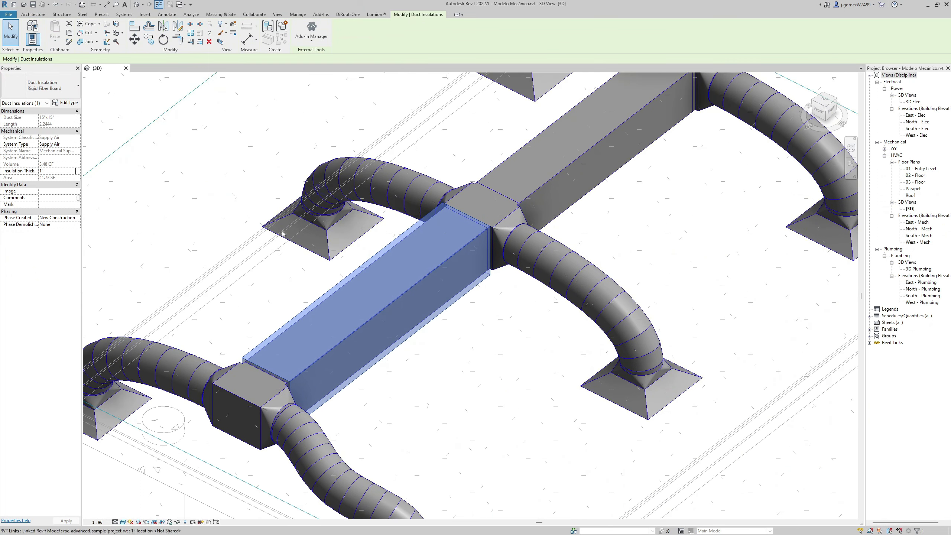
pyautogui.scroll(-2, 218, 248)
pyautogui.scroll(-2, 219, 249)
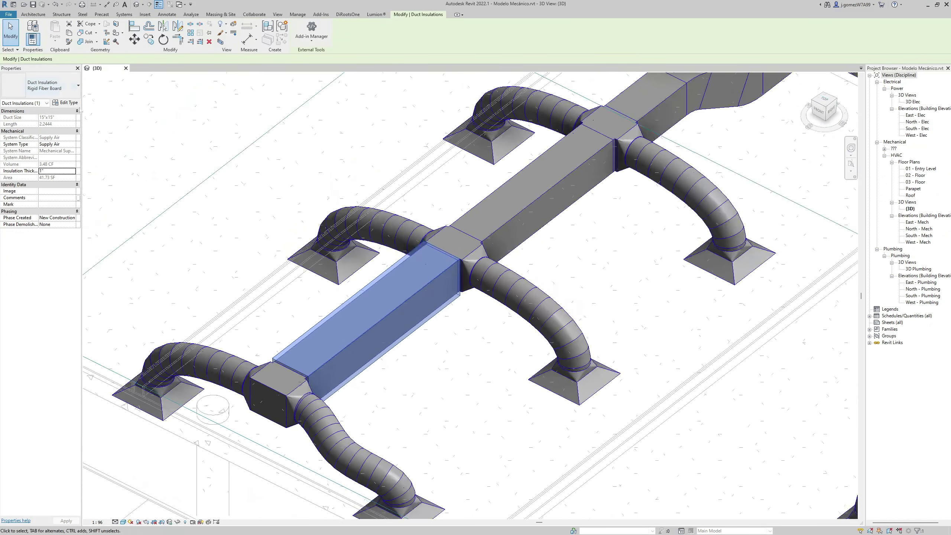
# Duplicate the Rigid Fiber Board insulation type as NUEVO MATERIAL
pyautogui.click(64, 90)
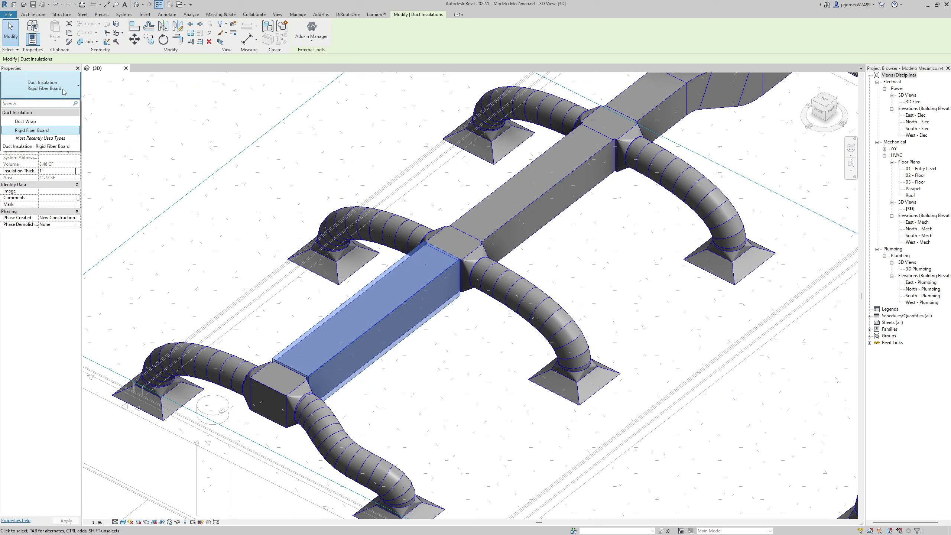
pyautogui.click(63, 91)
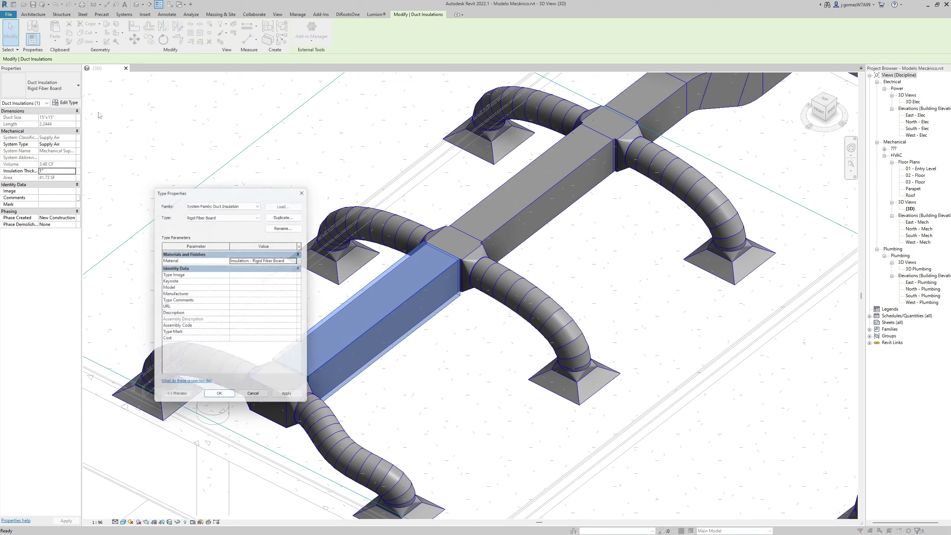
pyautogui.moveTo(257, 185); pyautogui.dragTo(236, 104)
pyautogui.click(266, 171)
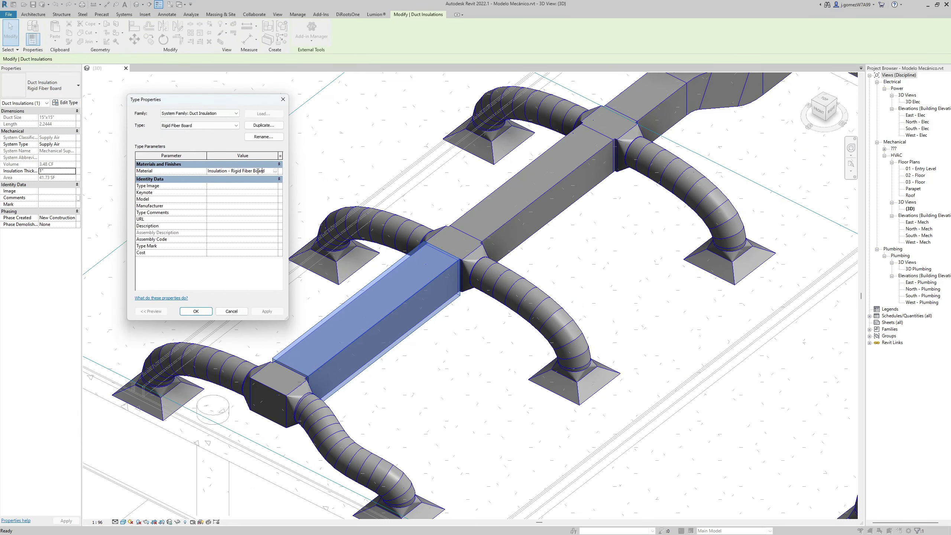
pyautogui.moveTo(266, 170); pyautogui.dragTo(219, 172)
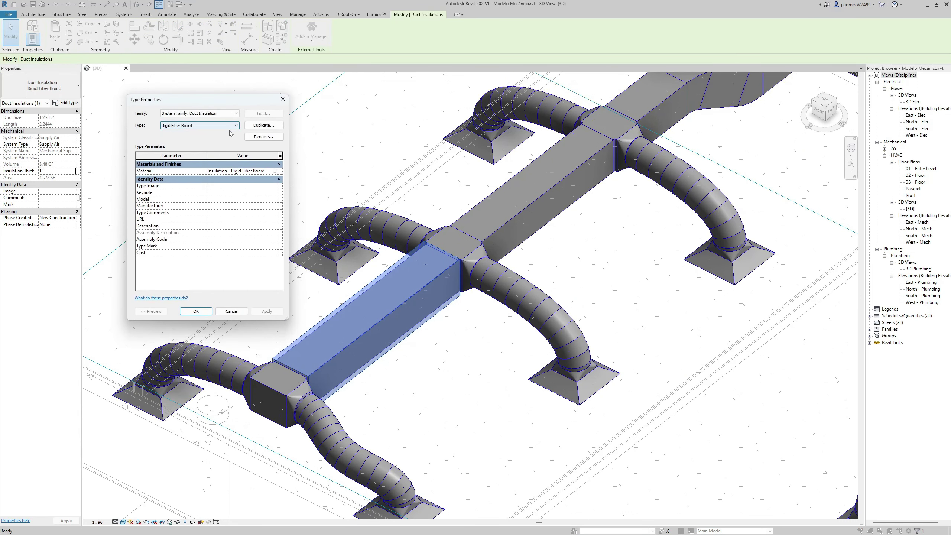
pyautogui.click(254, 126)
pyautogui.write('NU')
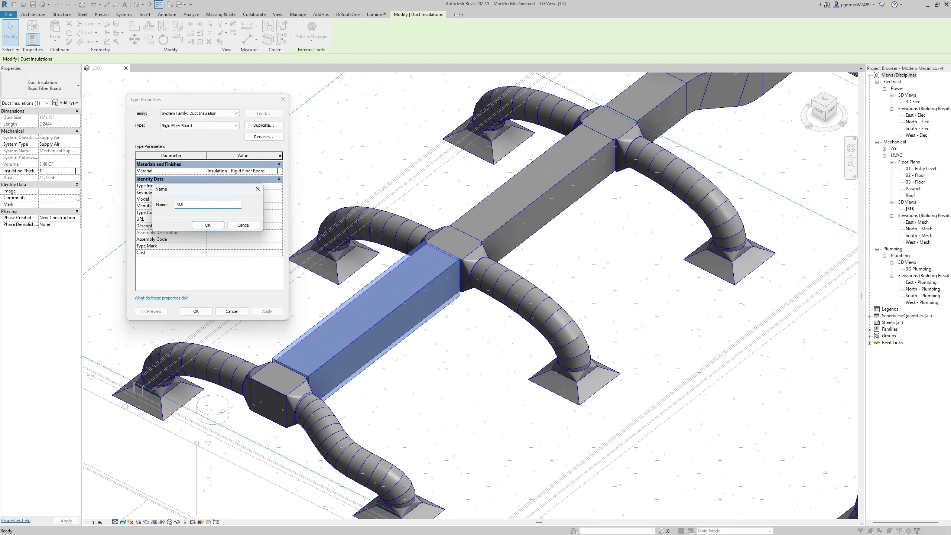
pyautogui.write('AL')
pyautogui.press('Return')
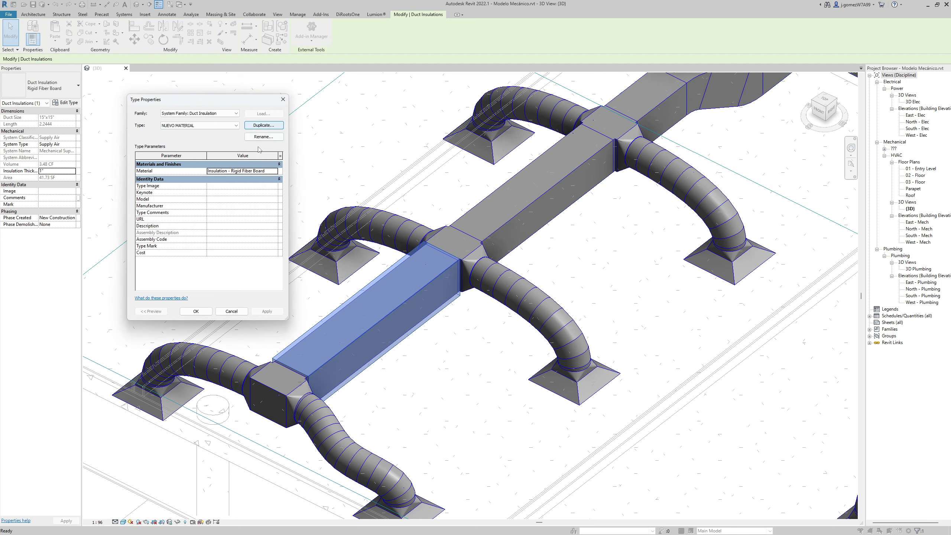
# Keep Insulation - Rigid Fiber Board as its material and apply NUEVO MATERIAL to the duct insulation
pyautogui.click(258, 171)
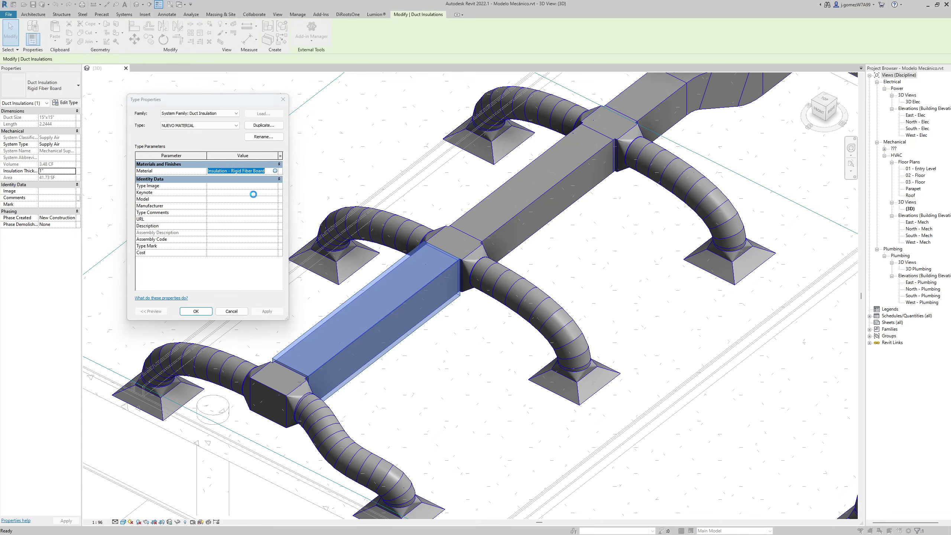
pyautogui.scroll(1, 150, 224)
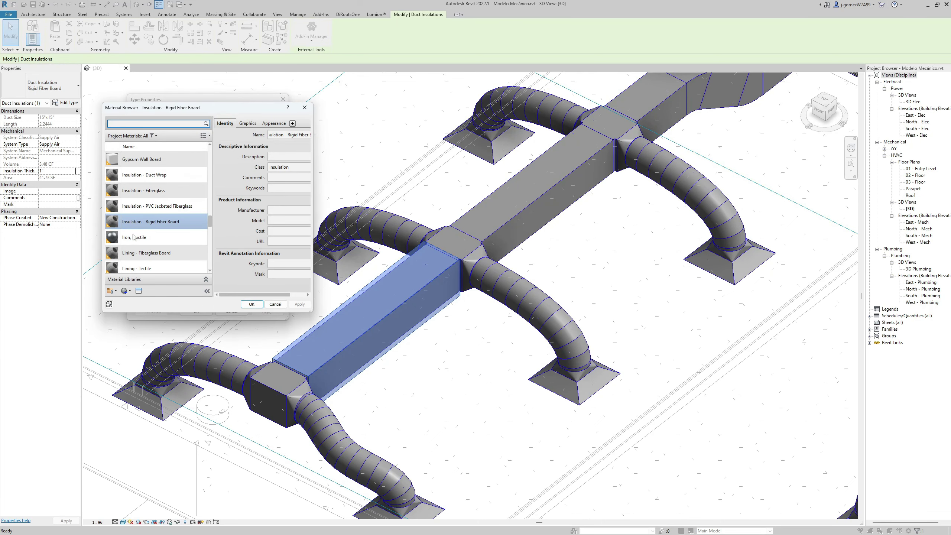
pyautogui.click(304, 107)
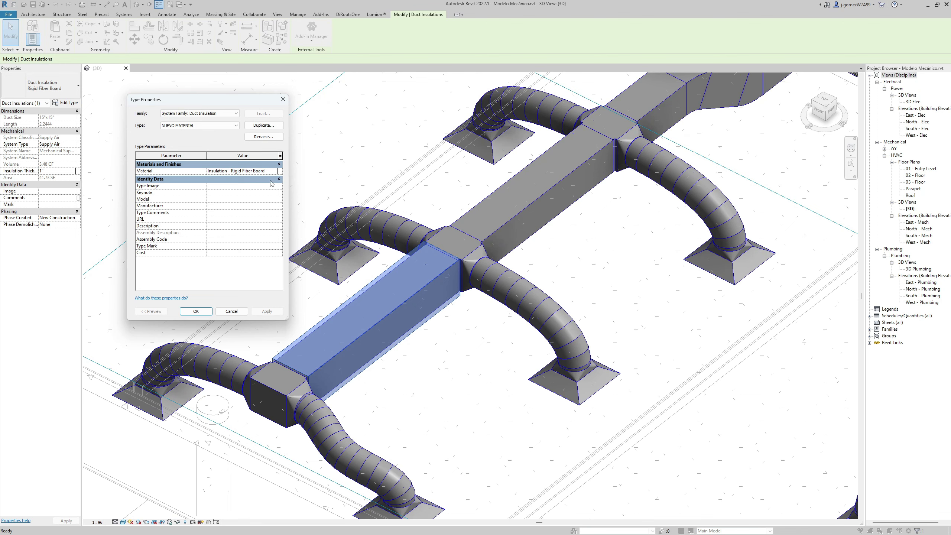
pyautogui.click(196, 311)
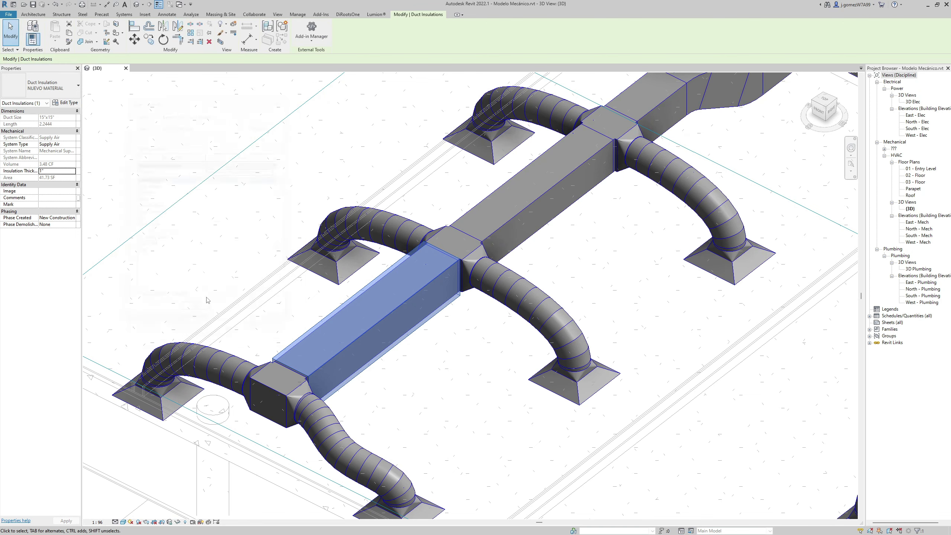
pyautogui.press('Escape')
pyautogui.scroll(-3, 373, 313)
pyautogui.scroll(-2, 299, 348)
# Add a 1" Fiberglass Board lining to the central rectangular duct, leaving 13"×13" free size
pyautogui.scroll(2, 351, 294)
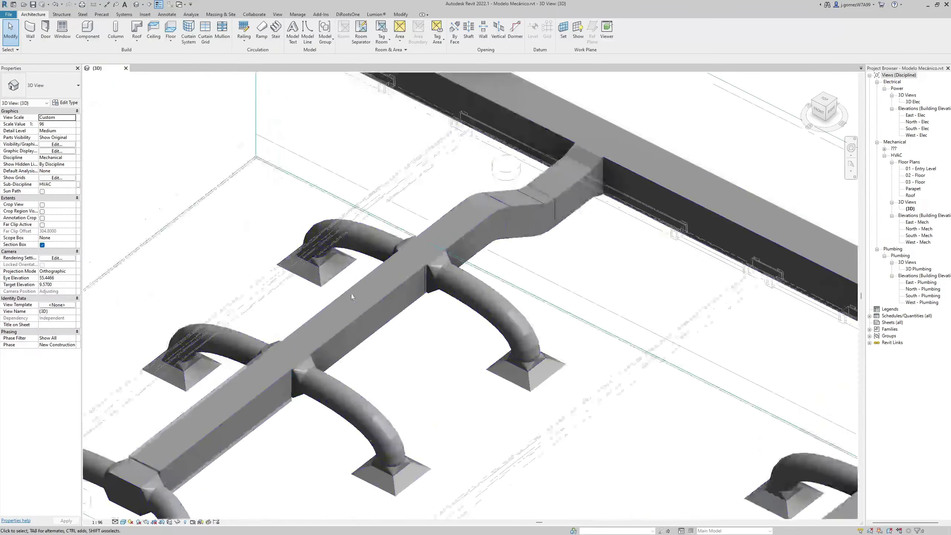
pyautogui.scroll(2, 376, 282)
pyautogui.click(381, 294)
pyautogui.scroll(2, 391, 256)
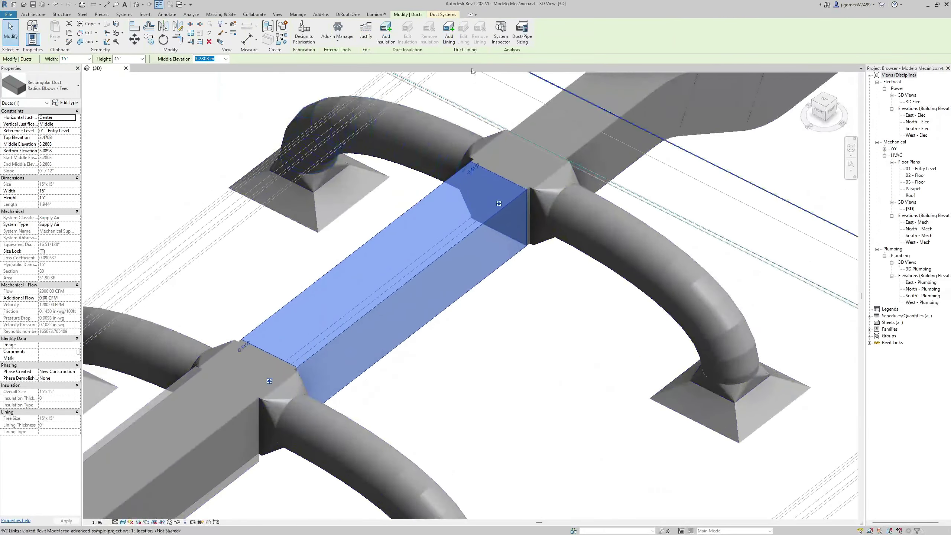
pyautogui.click(452, 45)
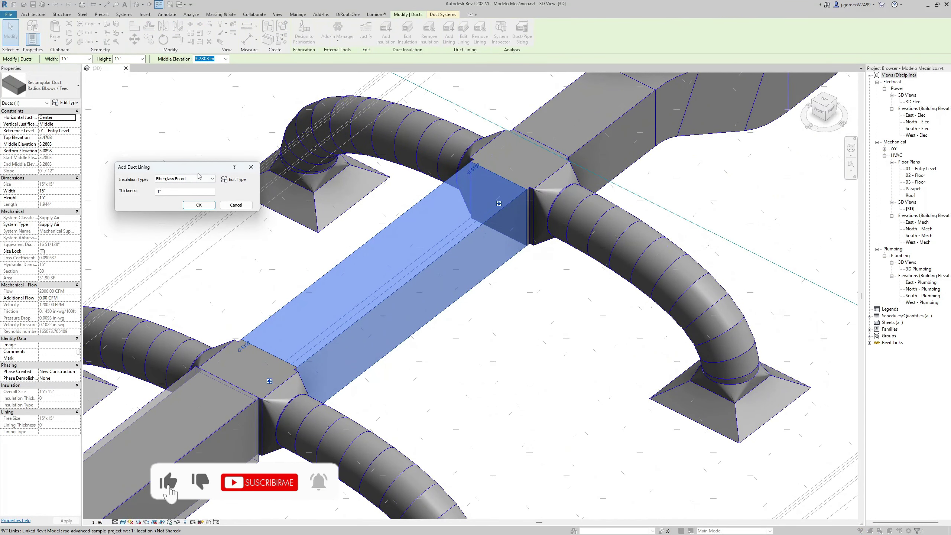
pyautogui.moveTo(208, 167); pyautogui.dragTo(228, 191)
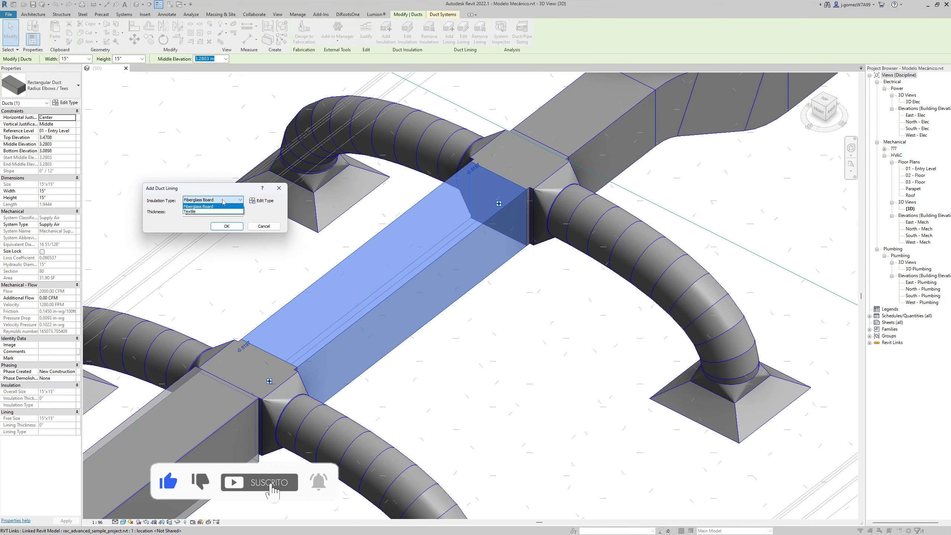
pyautogui.click(227, 226)
# Isolate the lined duct with HI, reset the isolation, and reselect the duct
pyautogui.press('h')
pyautogui.press('i')
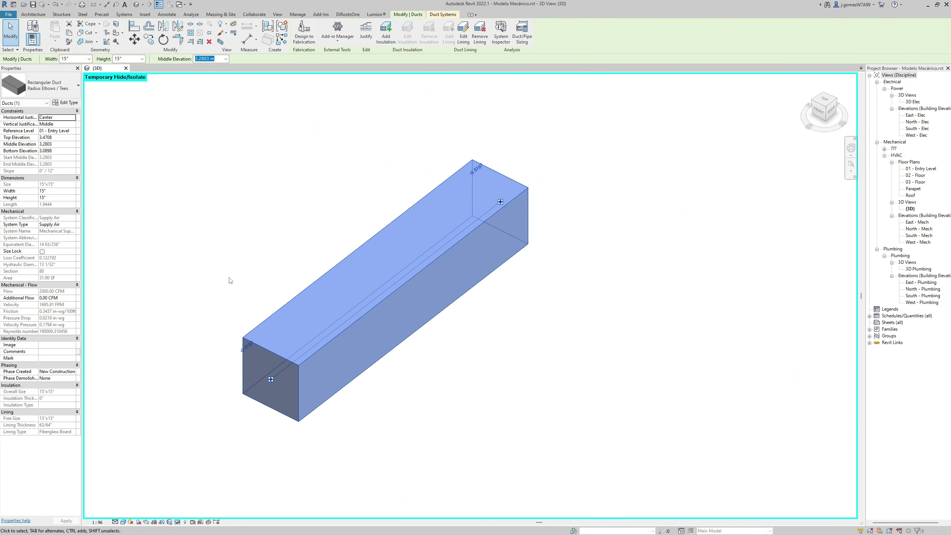
pyautogui.click(244, 297)
pyautogui.click(178, 521)
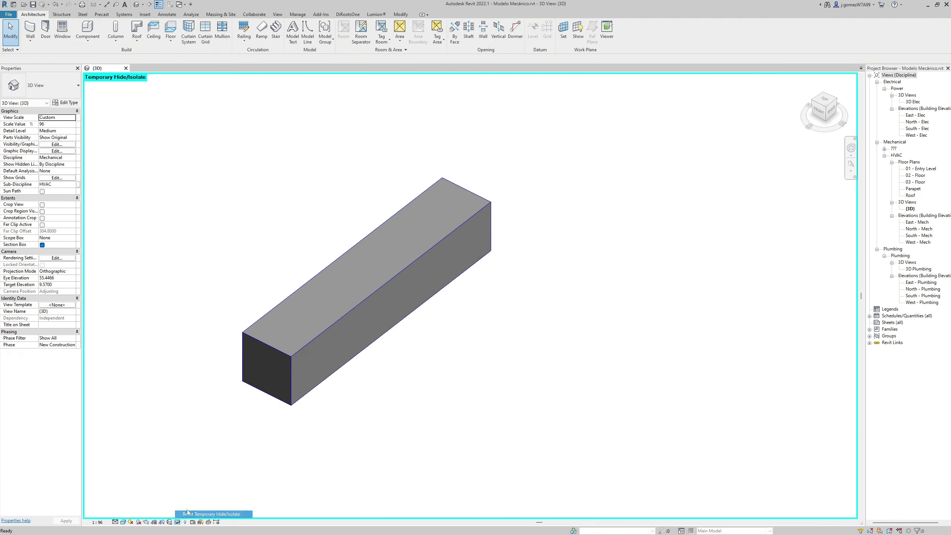
pyautogui.click(210, 521)
pyautogui.click(365, 293)
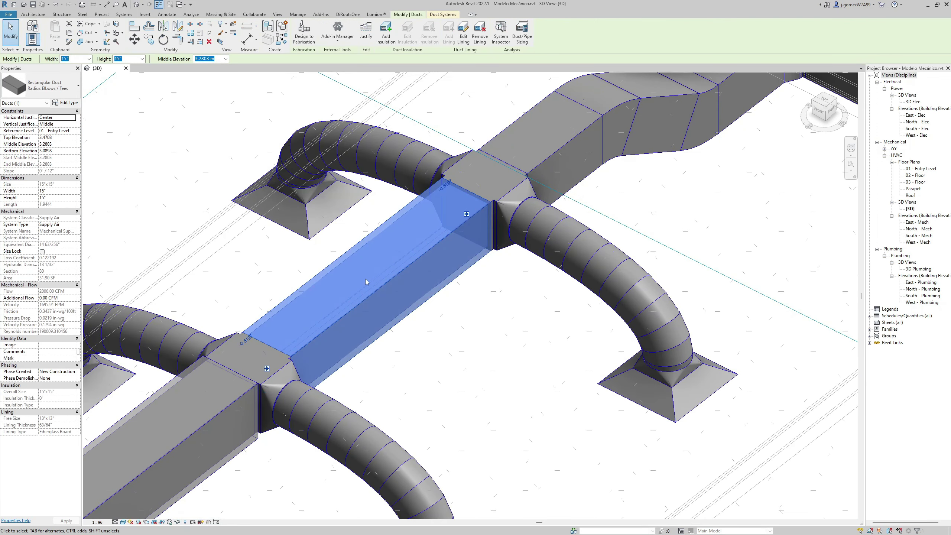
pyautogui.moveTo(366, 294)
pyautogui.keyDown('shift'); pyautogui.mouseDown(button='middle')
pyautogui.moveTo(395, 330)
pyautogui.moveTo(294, 351)
pyautogui.moveTo(197, 408)
pyautogui.moveTo(219, 352)
pyautogui.moveTo(382, 356)
pyautogui.moveTo(414, 344)
pyautogui.mouseUp(button='middle'); pyautogui.keyUp('shift')
# Isolate the lined duct with HI and orbit to face its open end
pyautogui.press('h')
pyautogui.press('i')
pyautogui.press('Escape')
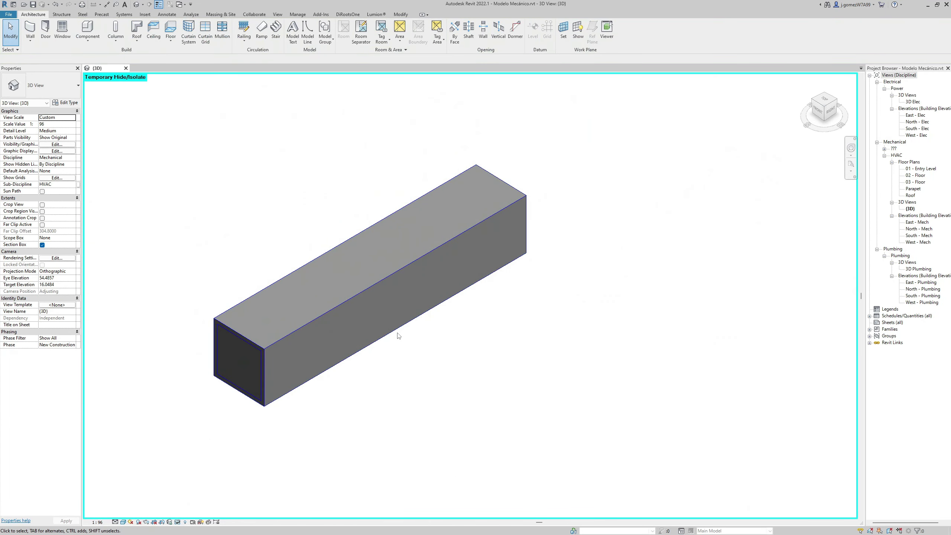
pyautogui.scroll(3, 191, 397)
pyautogui.keyDown('shift'); pyautogui.moveTo(237, 365); pyautogui.dragTo(323, 330, button='middle'); pyautogui.keyUp('shift')
pyautogui.scroll(2, 323, 329)
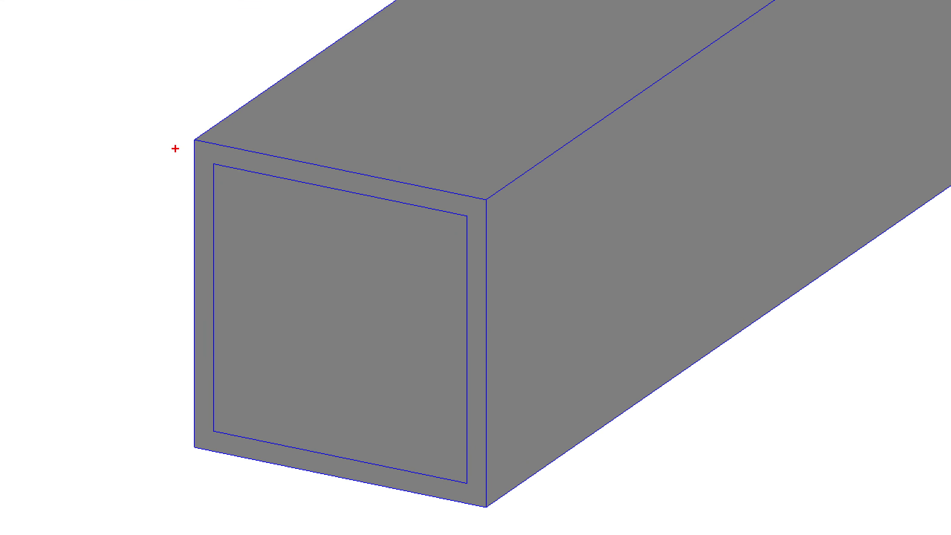
# Sketch the duct cross-section and label its sides X
pyautogui.moveTo(192, 142)
pyautogui.mouseDown()
pyautogui.moveTo(191, 112)
pyautogui.moveTo(317, 119)
pyautogui.moveTo(520, 157)
pyautogui.mouseUp()
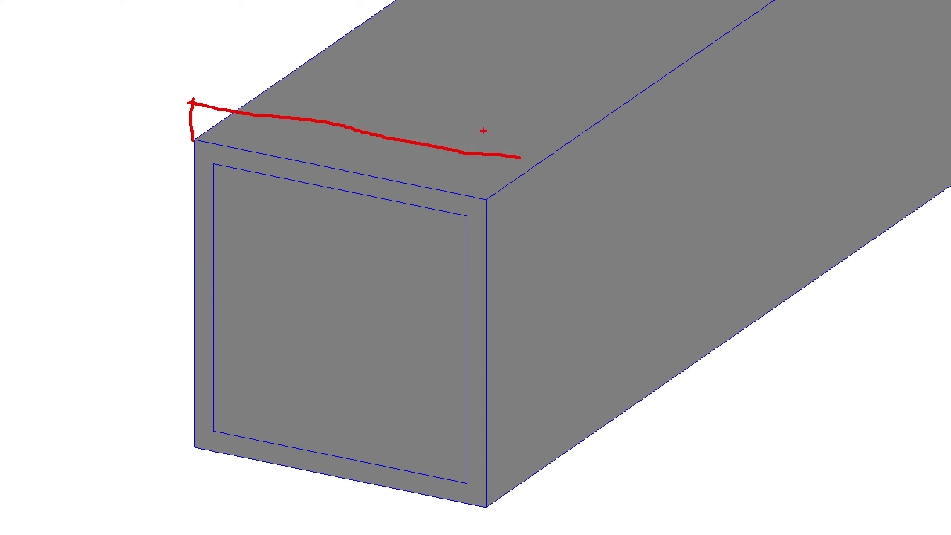
pyautogui.moveTo(483, 131); pyautogui.dragTo(497, 181)
pyautogui.moveTo(509, 138); pyautogui.dragTo(482, 171)
pyautogui.moveTo(205, 89); pyautogui.dragTo(176, 122)
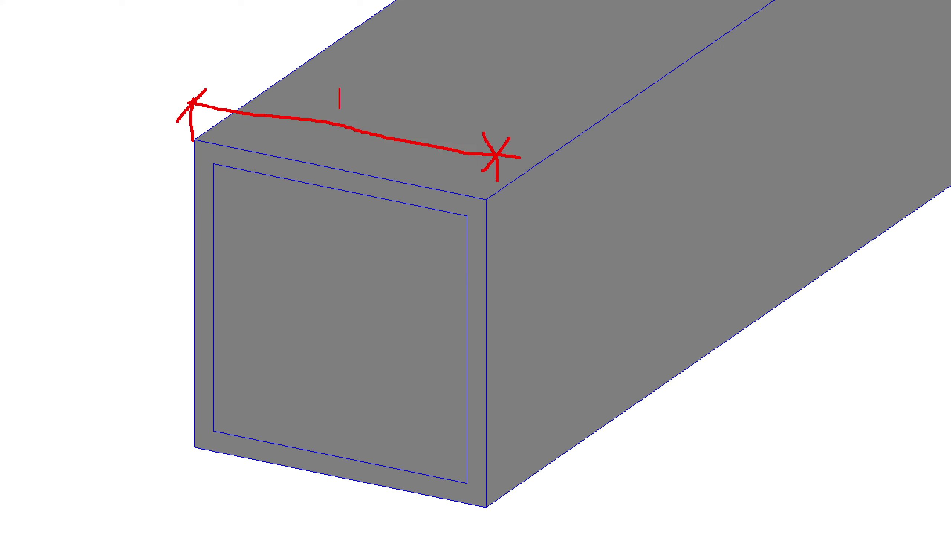
pyautogui.moveTo(335, 91); pyautogui.dragTo(335, 118)
pyautogui.write('X')
pyautogui.moveTo(156, 133)
pyautogui.mouseDown()
pyautogui.moveTo(178, 137)
pyautogui.moveTo(130, 461)
pyautogui.moveTo(173, 452)
pyautogui.moveTo(115, 468)
pyautogui.mouseUp()
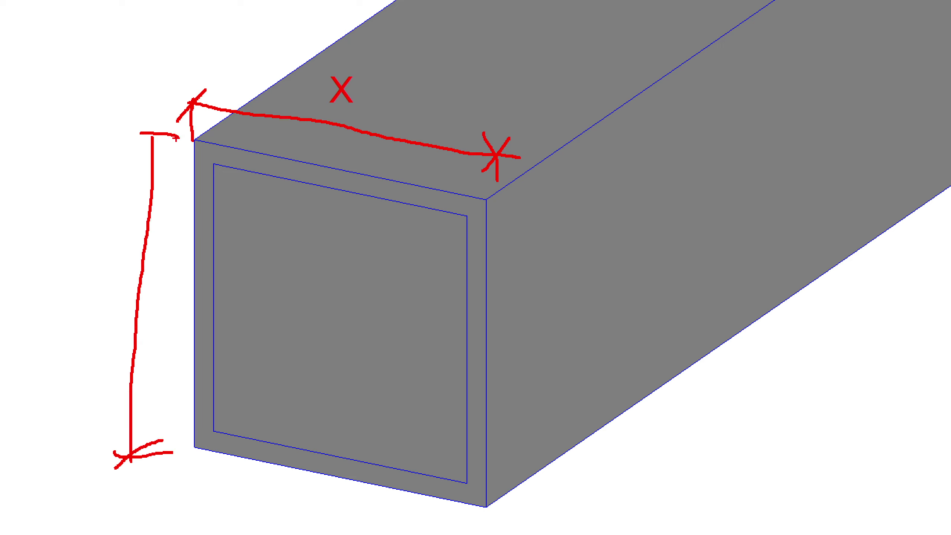
pyautogui.moveTo(176, 100); pyautogui.dragTo(139, 164)
pyautogui.write('X')
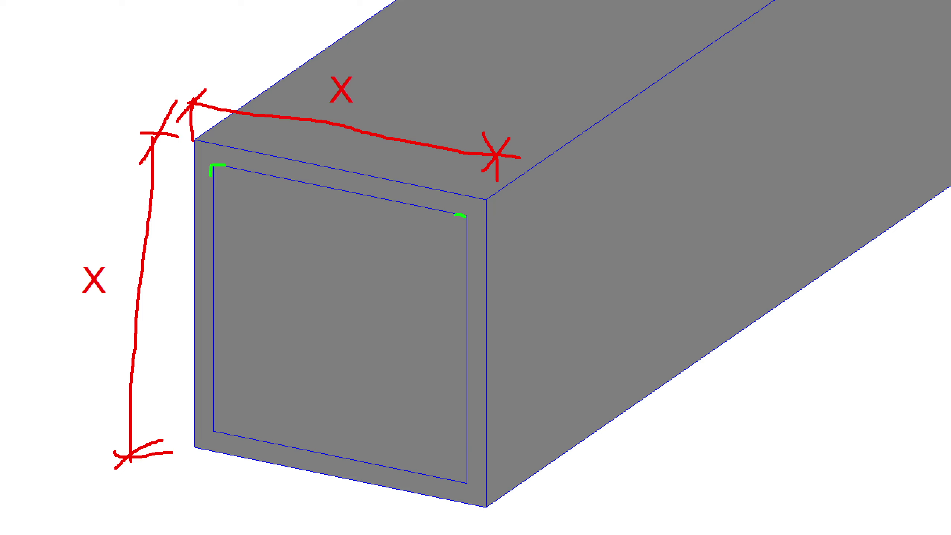
# Annotate the sketch with X=12", the 8X8 inner free area and the lining thickness
pyautogui.moveTo(468, 469); pyautogui.dragTo(468, 485)
pyautogui.moveTo(212, 420); pyautogui.dragTo(226, 434)
pyautogui.write('=12"')
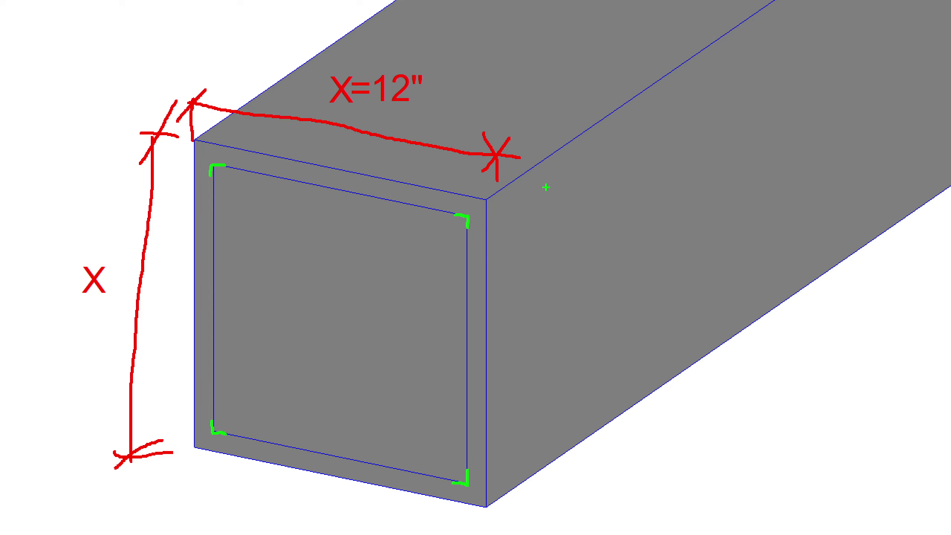
pyautogui.moveTo(190, 301); pyautogui.dragTo(241, 302)
pyautogui.moveTo(487, 344); pyautogui.dragTo(467, 344)
pyautogui.write('8X8')
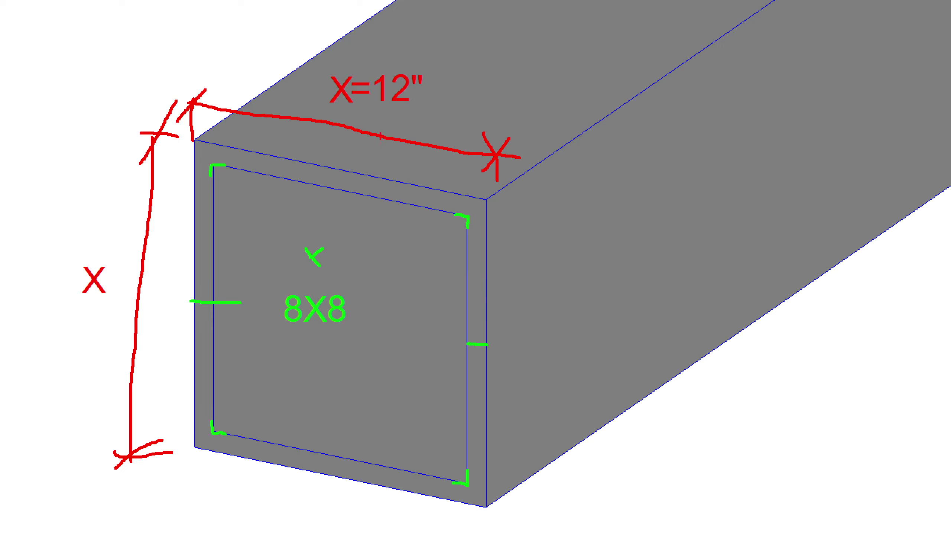
pyautogui.keyDown('ctrl'); pyautogui.keyDown('shift'); pyautogui.moveTo(490, 269); pyautogui.dragTo(669, 330); pyautogui.keyUp('shift'); pyautogui.keyUp('ctrl')
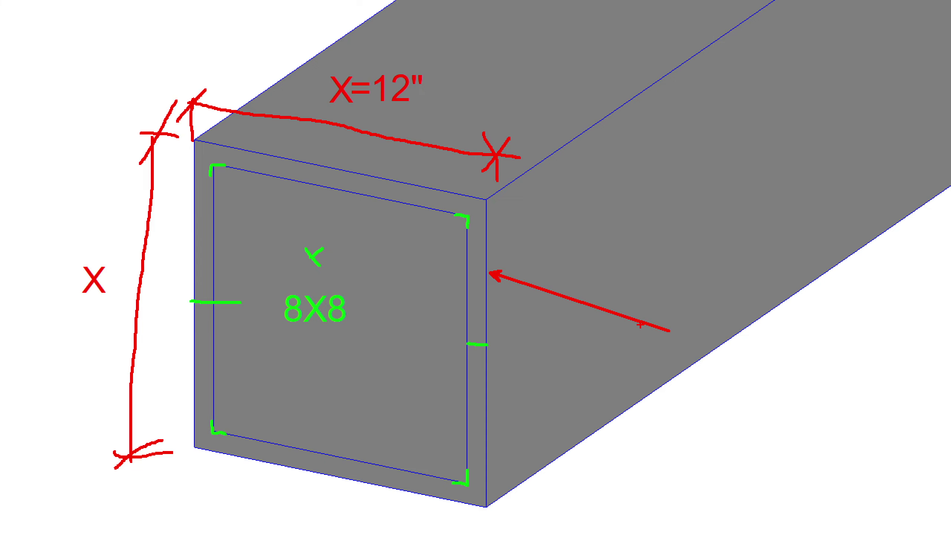
# Select the isolated duct, check its properties, and remove its lining
pyautogui.press('Escape')
pyautogui.click(404, 274)
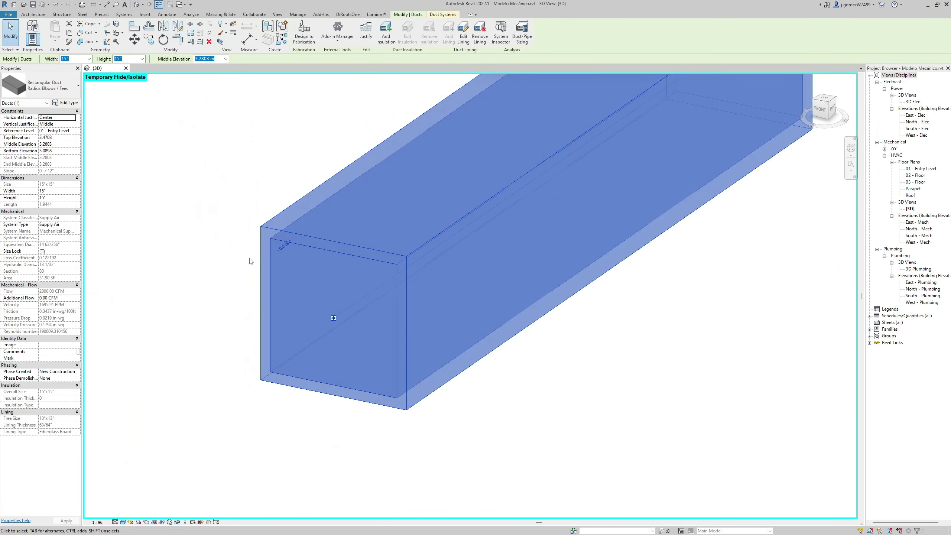
pyautogui.hotkey('ctrl', '1')
pyautogui.click(16, 264)
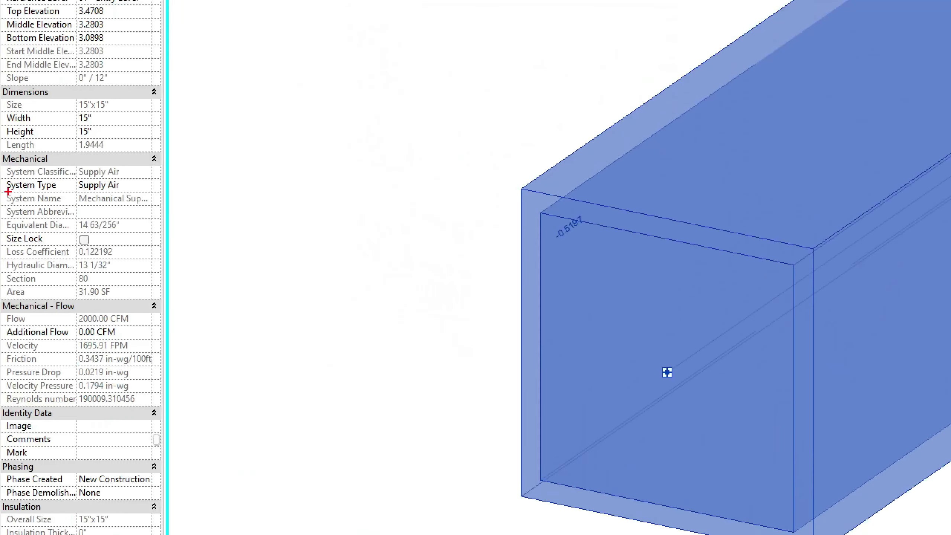
pyautogui.moveTo(2, 148)
pyautogui.keyDown('ctrl'); pyautogui.mouseDown()
pyautogui.moveTo(100, 294)
pyautogui.moveTo(278, 323)
pyautogui.mouseUp(); pyautogui.keyUp('ctrl')
pyautogui.press('Escape')
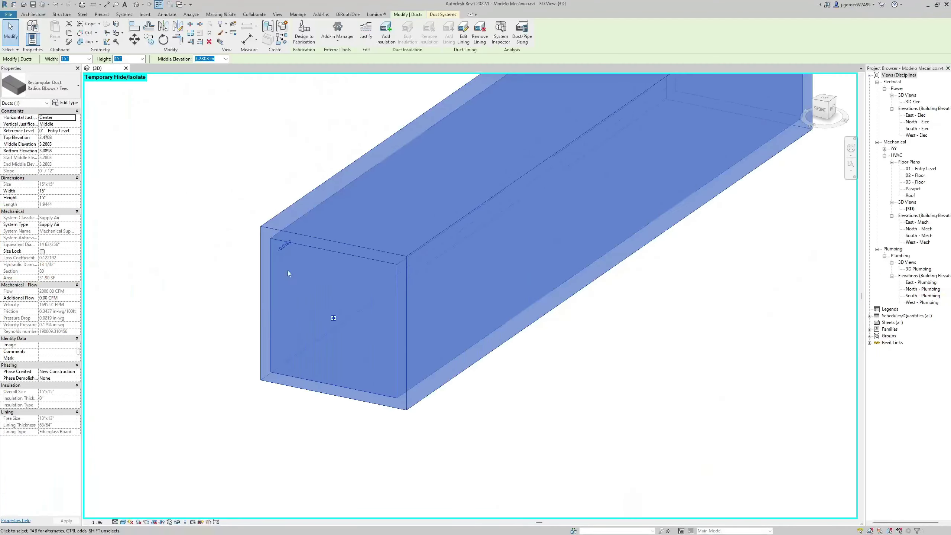
pyautogui.scroll(-1, 288, 274)
pyautogui.click(479, 31)
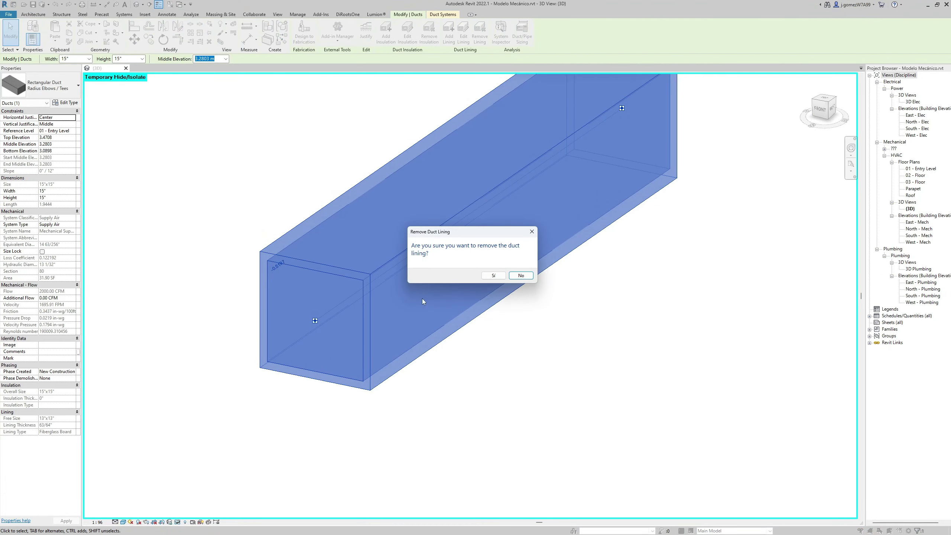
pyautogui.click(487, 276)
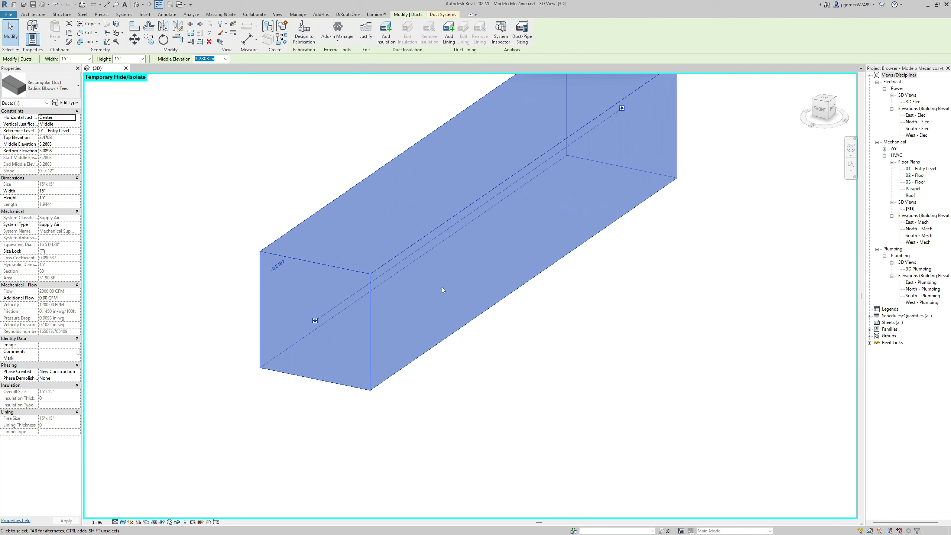
# Reposition the view around the isolated duct and reselect it
pyautogui.moveTo(443, 289); pyautogui.dragTo(419, 350, button='middle')
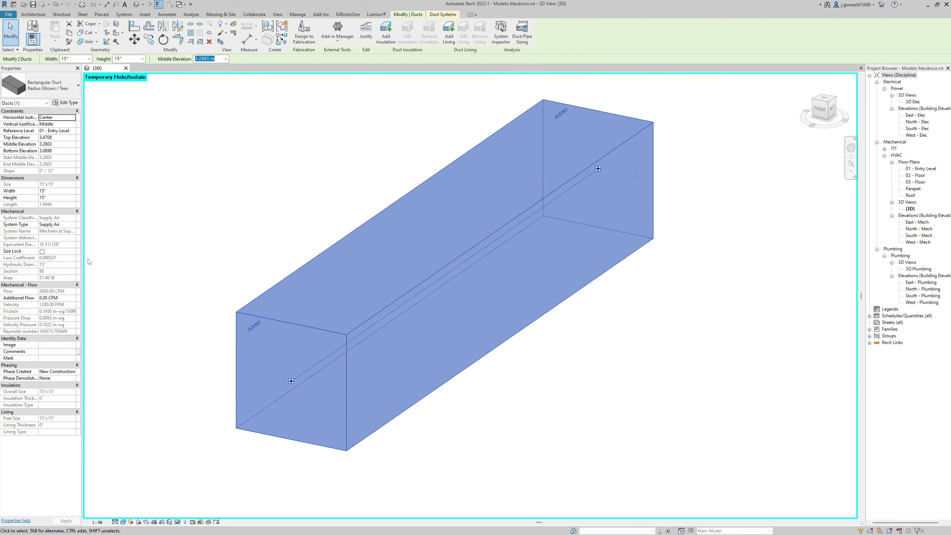
pyautogui.scroll(-2, 269, 266)
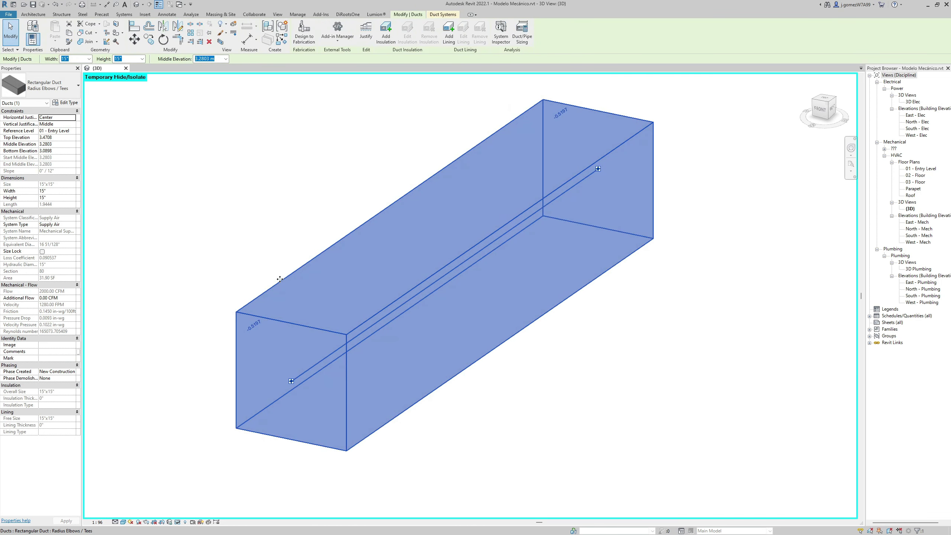
pyautogui.moveTo(279, 279)
pyautogui.keyDown('shift'); pyautogui.mouseDown(button='middle')
pyautogui.moveTo(254, 251)
pyautogui.moveTo(276, 221)
pyautogui.mouseUp(button='middle'); pyautogui.keyUp('shift')
pyautogui.click(284, 219)
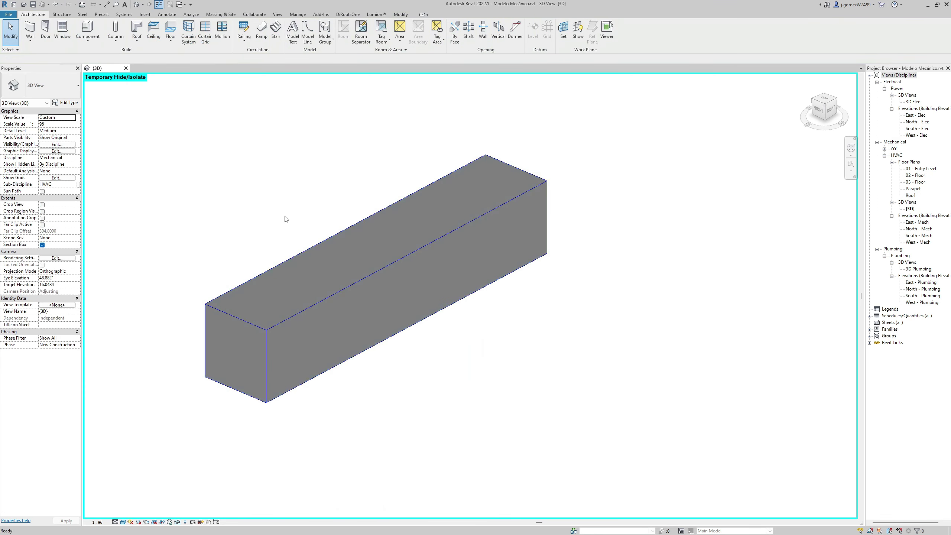
pyautogui.scroll(3, 203, 294)
pyautogui.scroll(1, 203, 294)
pyautogui.click(294, 215)
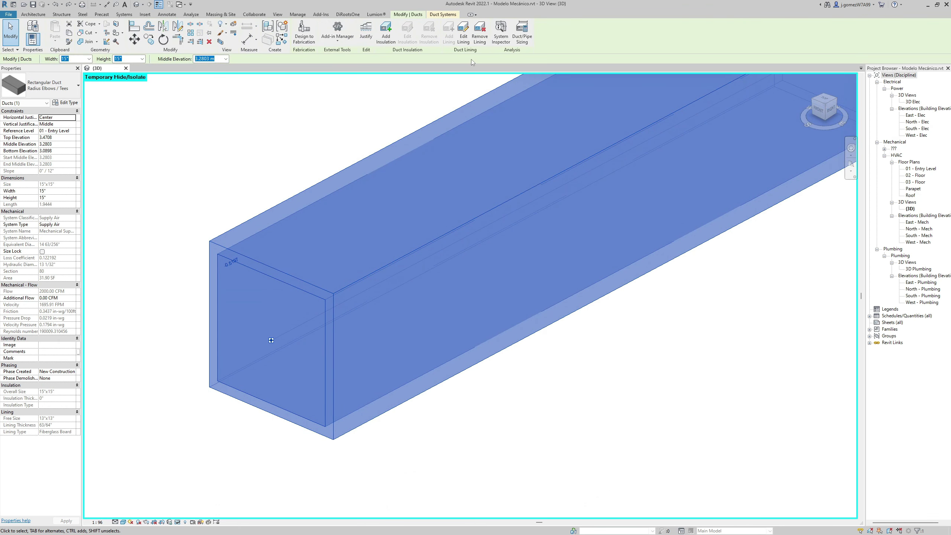
# Inspect the Fiberglass Board lining's type properties and close them without changes
pyautogui.click(464, 36)
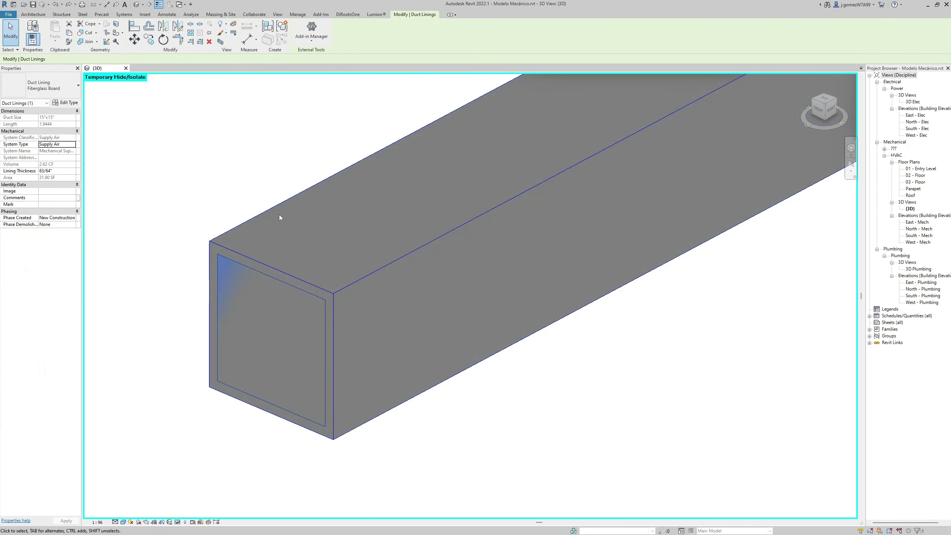
pyautogui.moveTo(148, 193); pyautogui.dragTo(212, 225, button='middle')
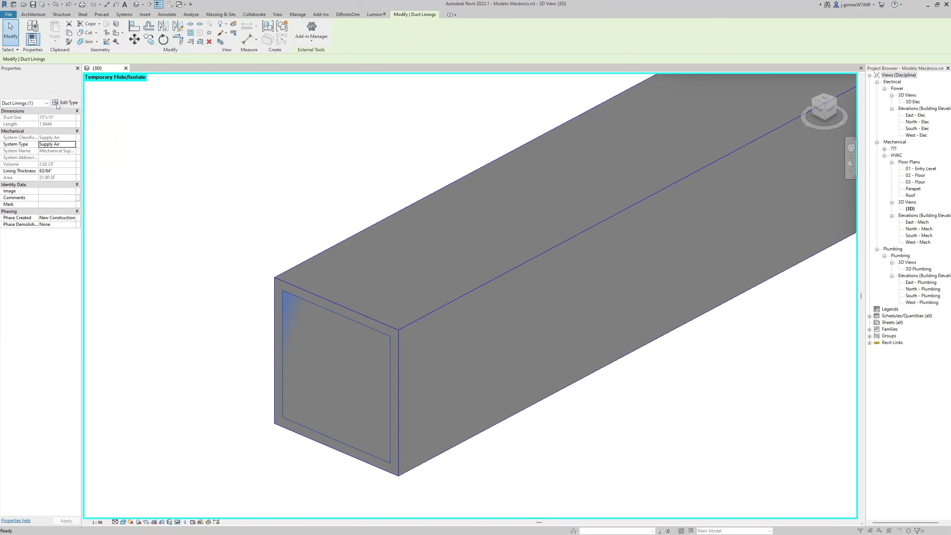
pyautogui.click(65, 102)
pyautogui.click(210, 126)
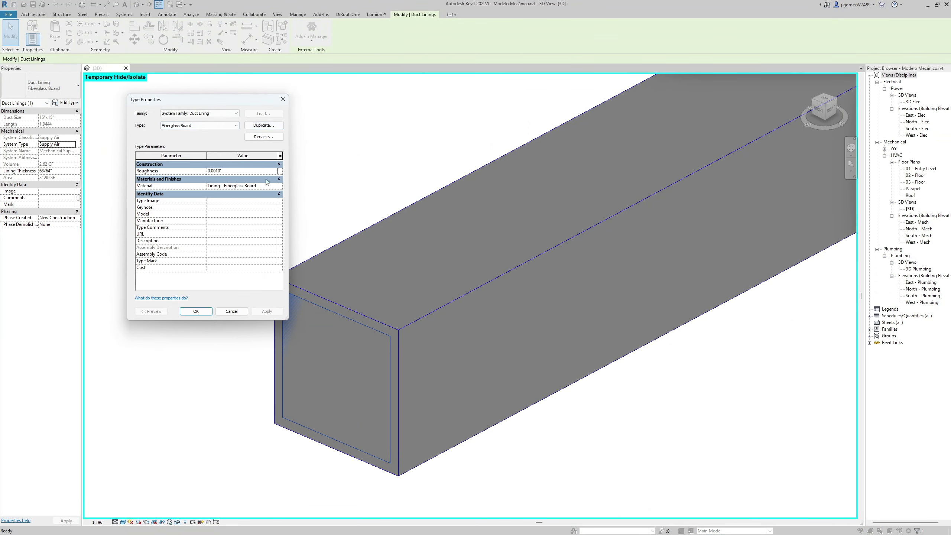
pyautogui.press('Return')
# Clear the selection and reset Temporary Hide/Isolate to show the whole network
pyautogui.press('Escape')
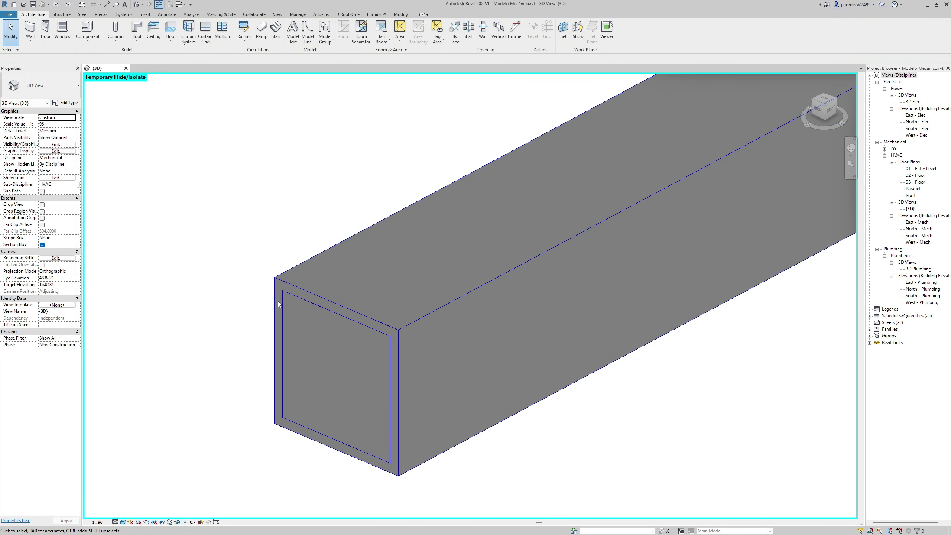
pyautogui.click(200, 521)
pyautogui.click(209, 504)
# Remove the sample insulation from the branch duct and the lining from the lined segment
pyautogui.scroll(-5, 339, 324)
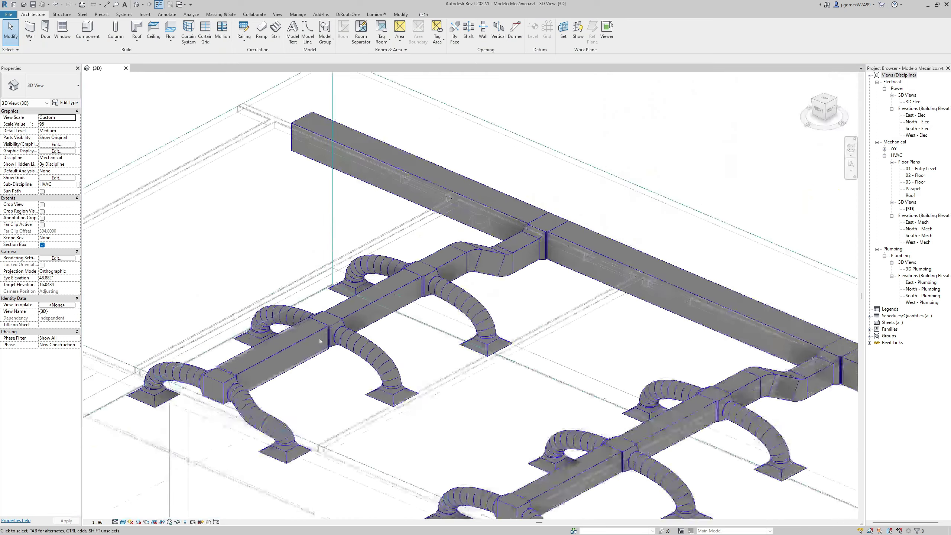
pyautogui.click(269, 370)
pyautogui.click(428, 32)
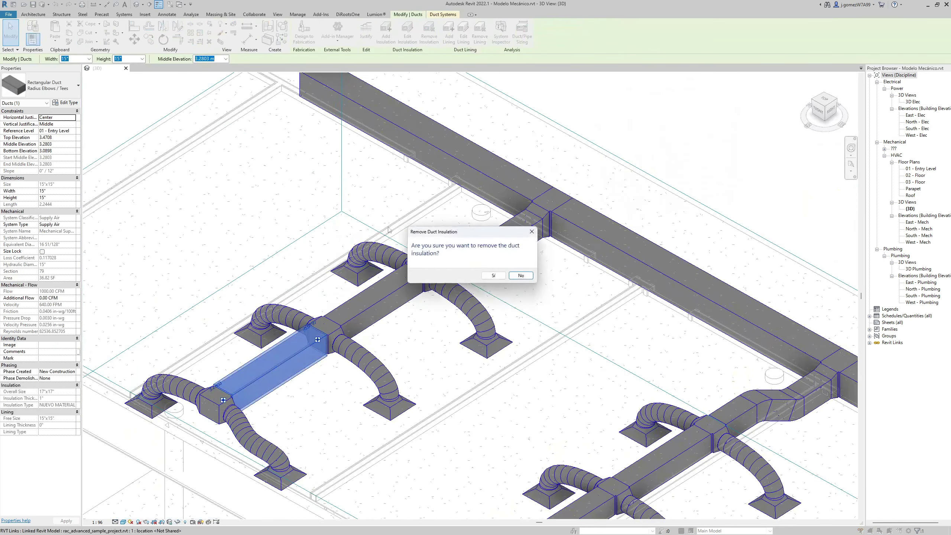
pyautogui.click(502, 279)
pyautogui.click(374, 307)
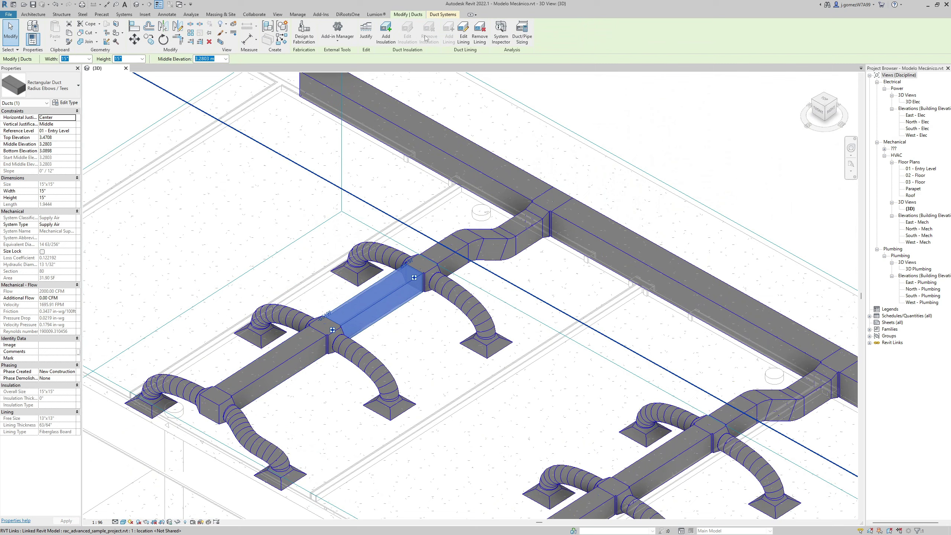
pyautogui.click(479, 32)
pyautogui.click(492, 276)
pyautogui.scroll(-5, 388, 307)
pyautogui.press('Escape')
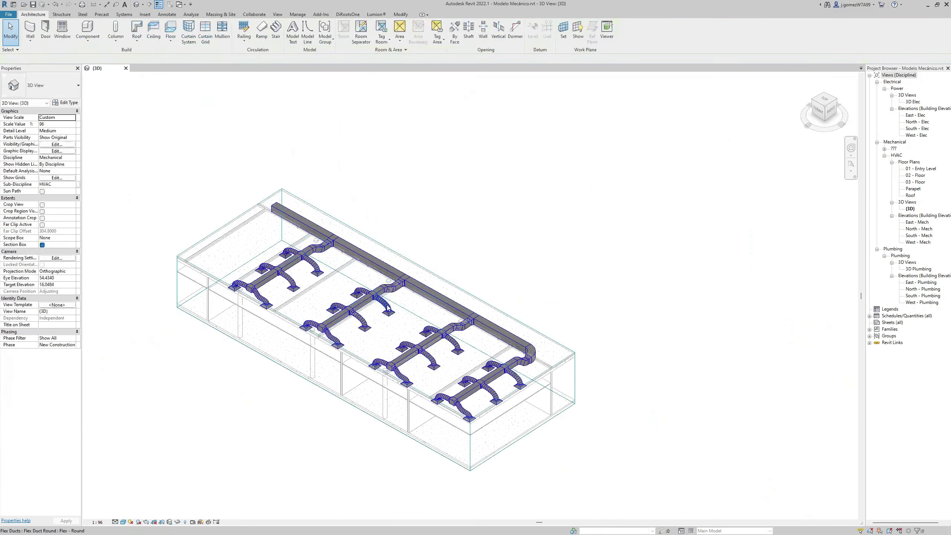
pyautogui.scroll(3, 416, 277)
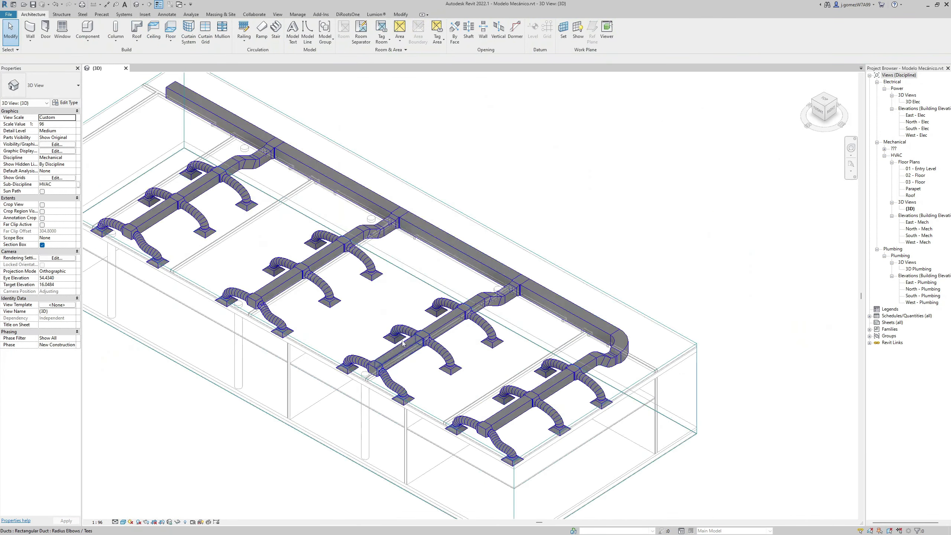
# Select all 26 rectangular ducts with SA and fit a section box with BX
pyautogui.click(447, 244)
pyautogui.press('s')
pyautogui.press('a')
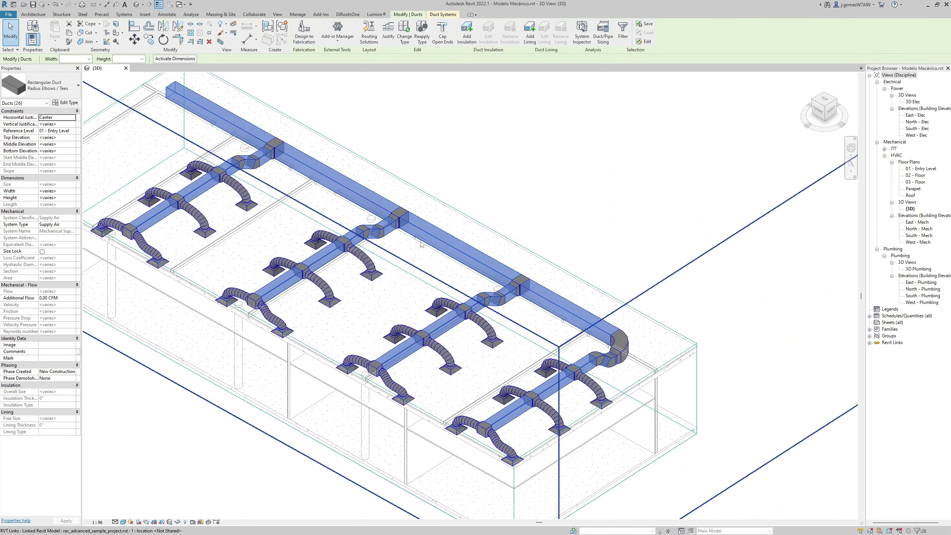
pyautogui.press('b')
pyautogui.press('x')
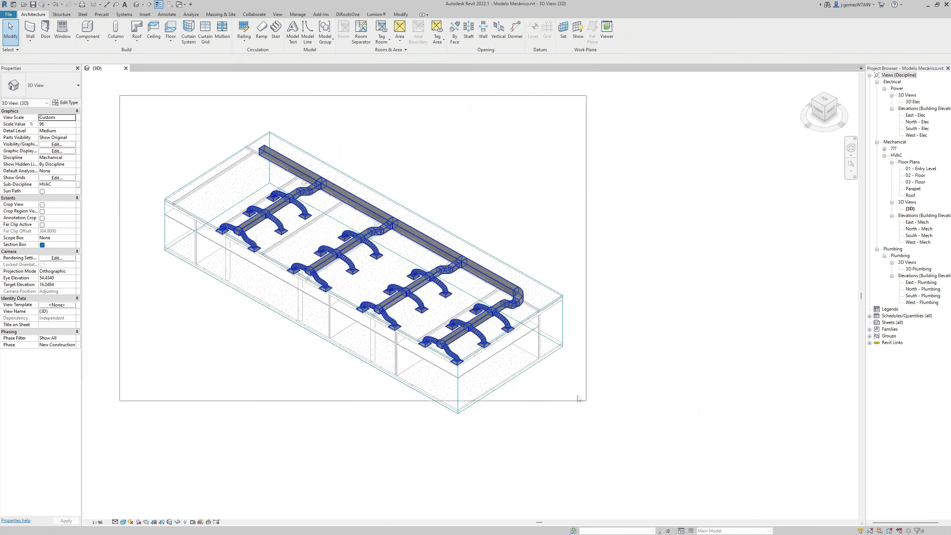
# Window-select the duct network, try a Ducts-only filter, then restore the 148-element selection
pyautogui.moveTo(163, 108); pyautogui.dragTo(564, 393)
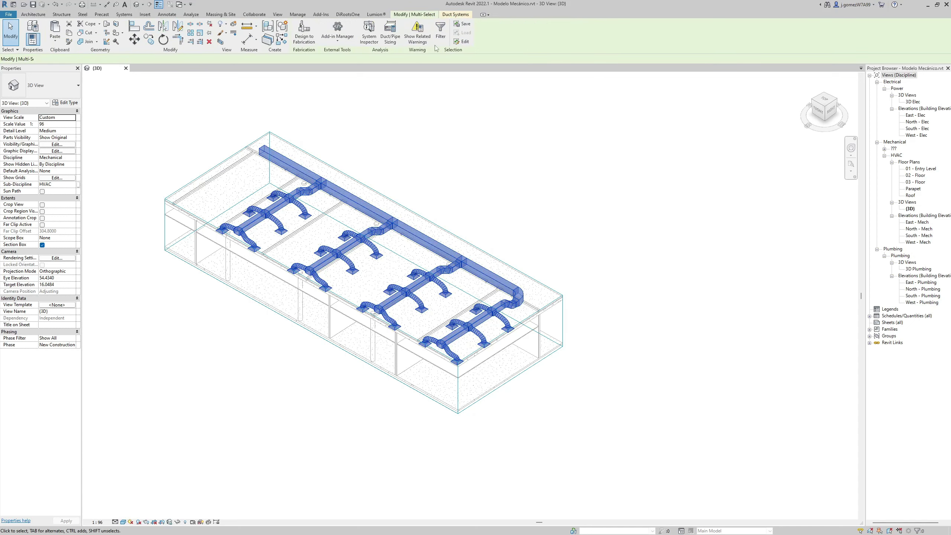
pyautogui.click(441, 40)
pyautogui.click(523, 235)
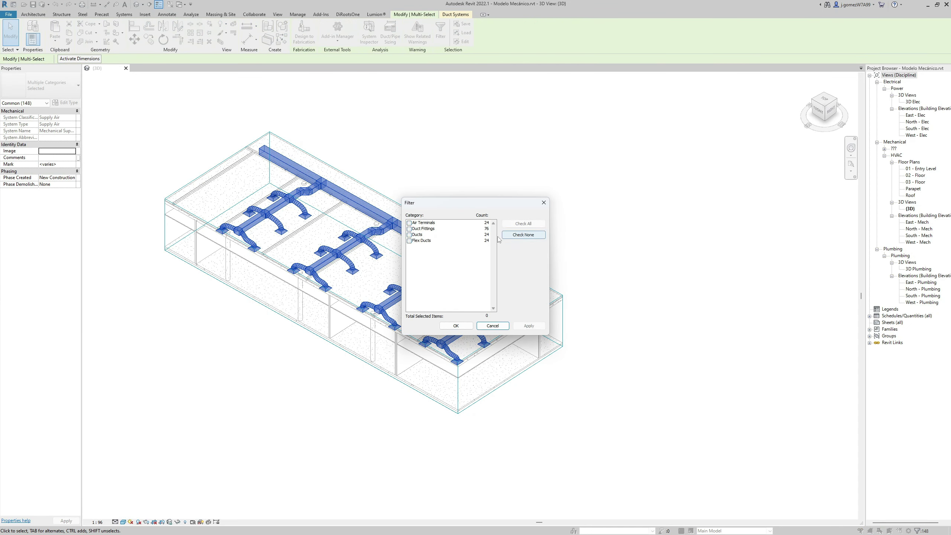
pyautogui.click(409, 234)
pyautogui.click(456, 325)
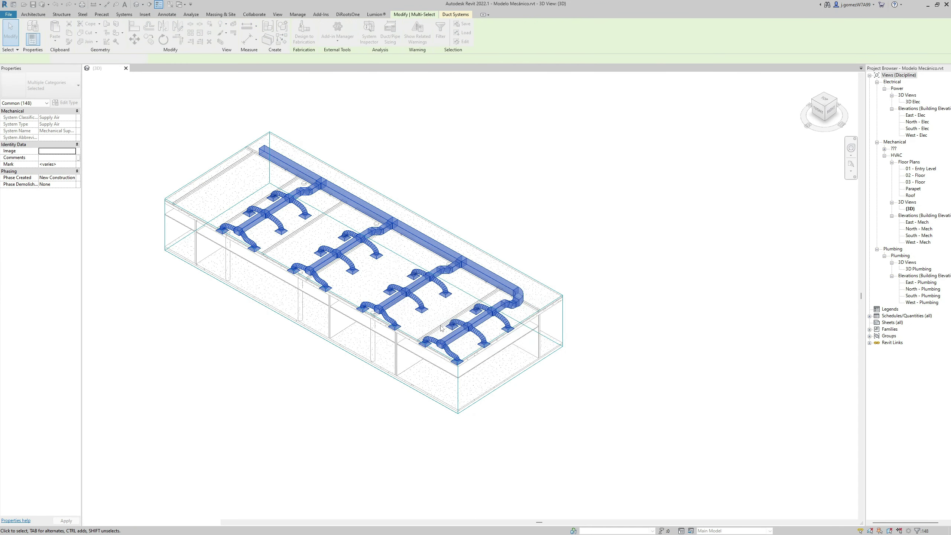
pyautogui.click(599, 32)
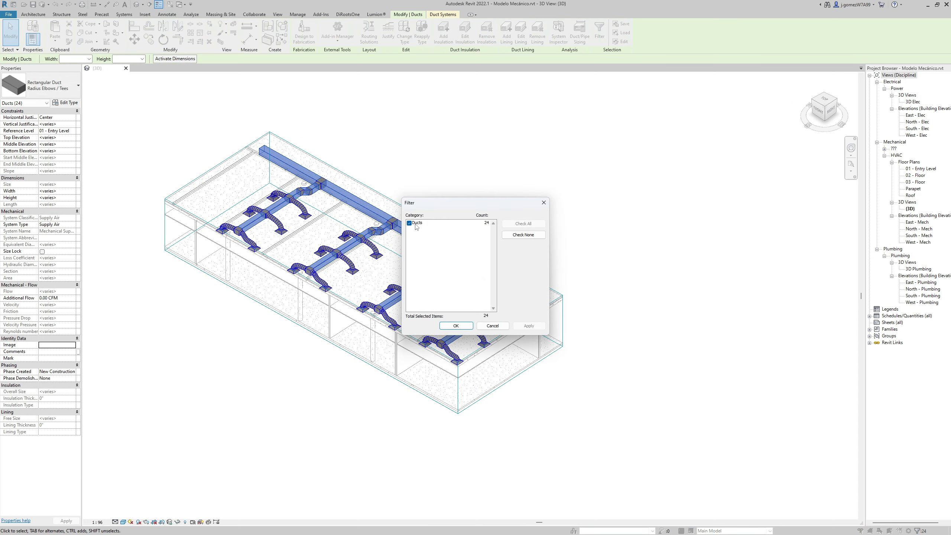
pyautogui.click(492, 325)
pyautogui.hotkey('ctrl', 'Left')
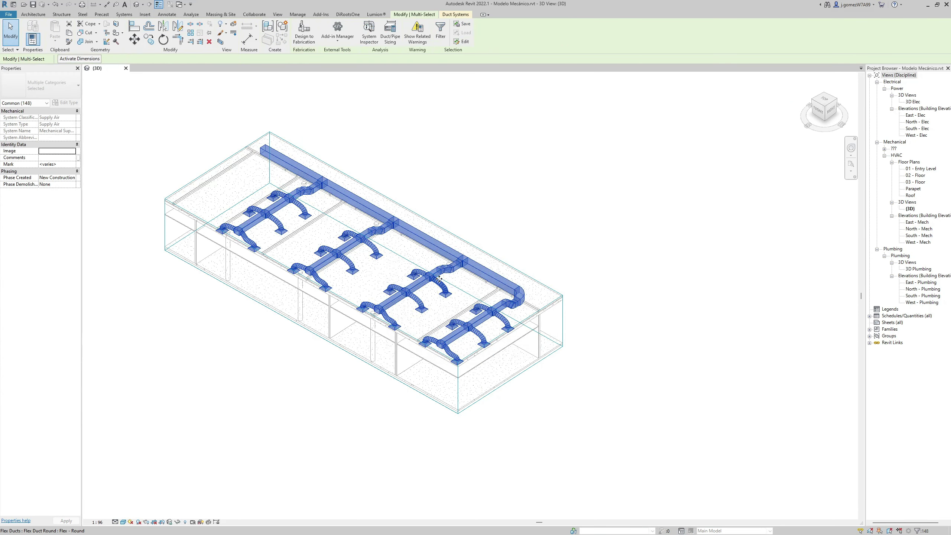
# Filter the selection to Ducts and Duct Fittings, excluding Air Terminals and Flex Ducts
pyautogui.click(440, 32)
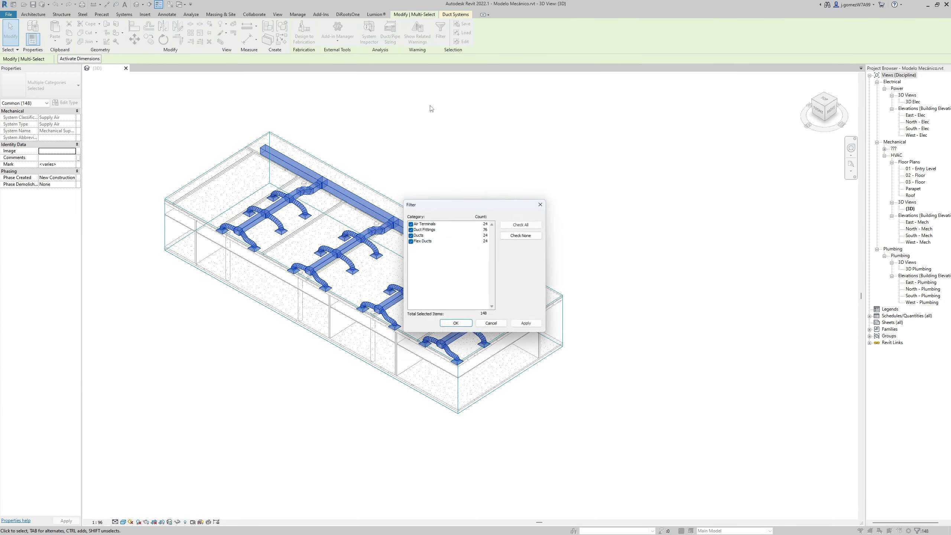
pyautogui.click(409, 223)
pyautogui.click(410, 241)
pyautogui.click(455, 325)
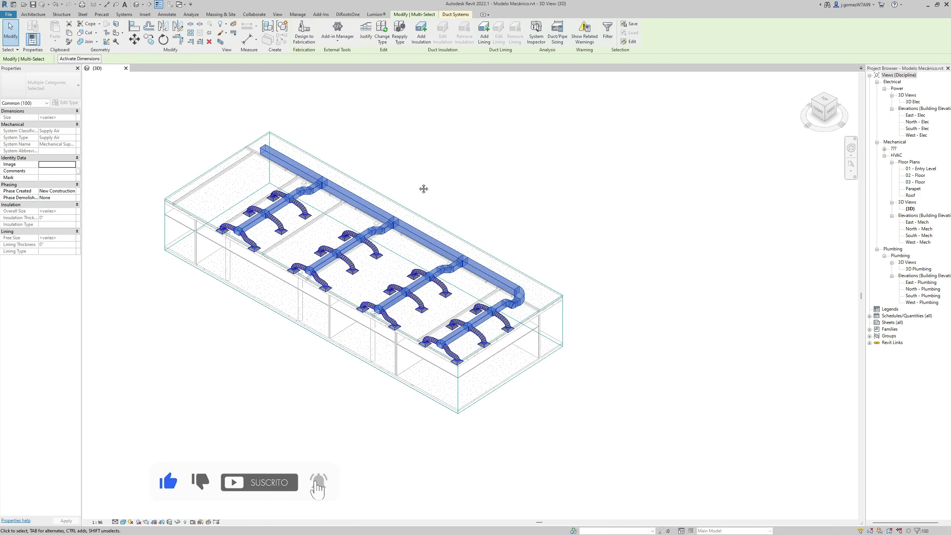
pyautogui.scroll(3, 411, 254)
pyautogui.scroll(3, 412, 254)
pyautogui.scroll(2, 412, 254)
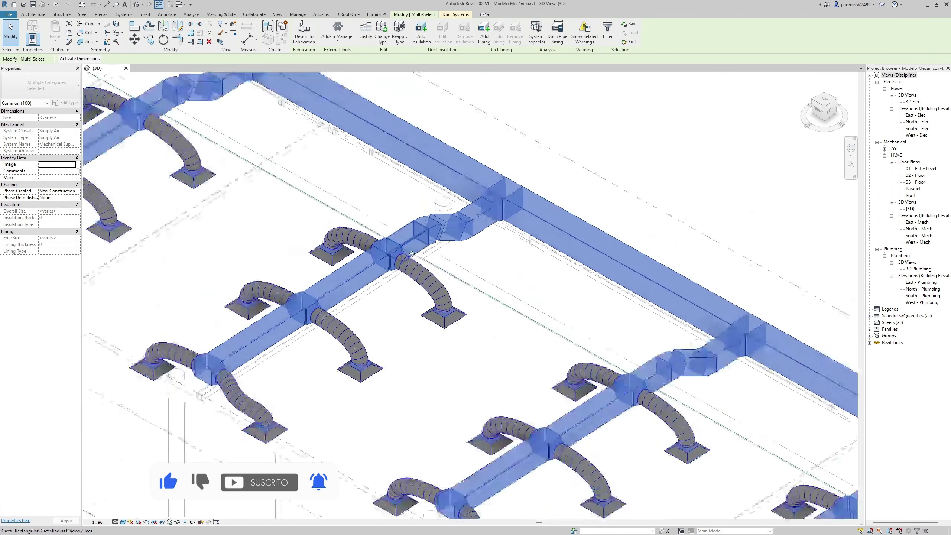
pyautogui.scroll(-3, 411, 254)
# Add 2" Rigid Fiber Board insulation to the selected ducts and fittings
pyautogui.click(421, 30)
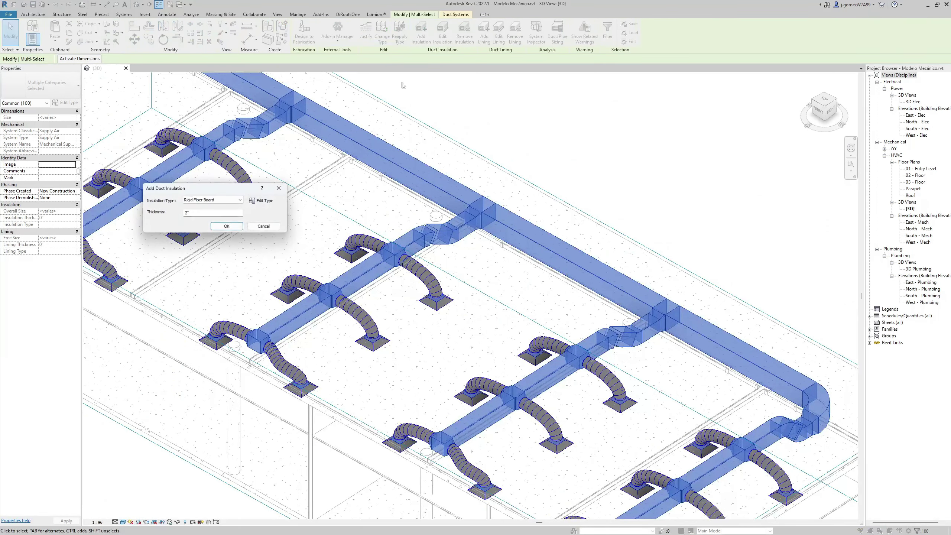
pyautogui.click(226, 225)
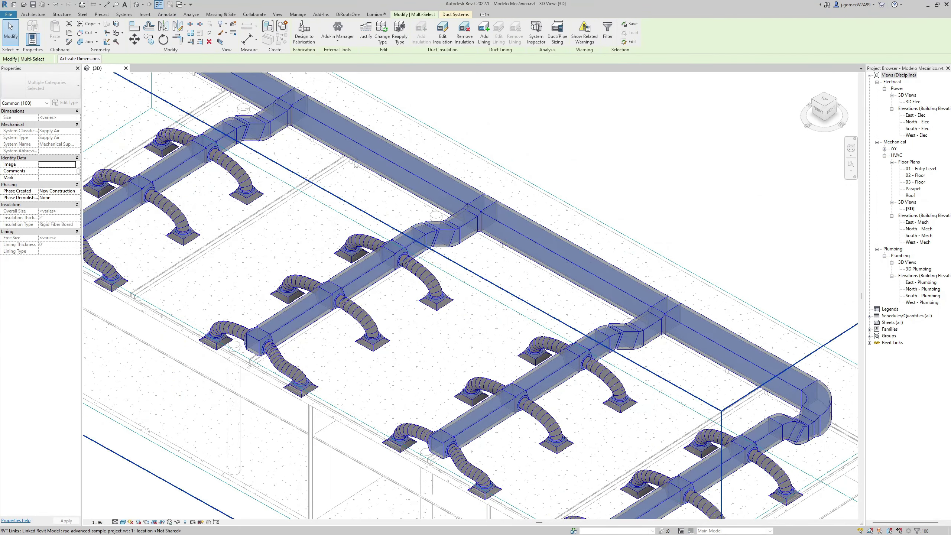
pyautogui.scroll(-2, 373, 246)
pyautogui.scroll(-1, 374, 247)
pyautogui.scroll(3, 317, 238)
pyautogui.scroll(2, 317, 237)
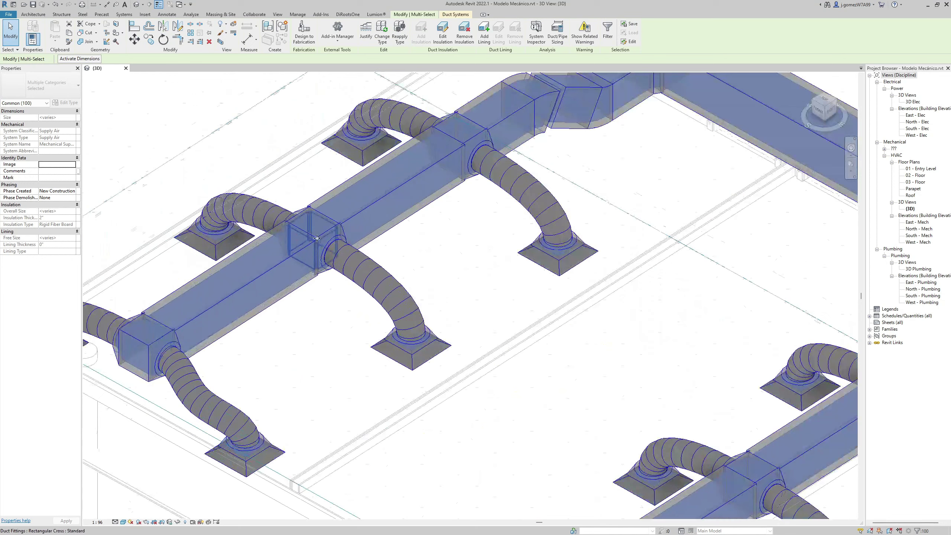
pyautogui.scroll(-2, 317, 237)
# Select all 24 flex ducts in the view using SA
pyautogui.press('Escape')
pyautogui.scroll(-3, 477, 277)
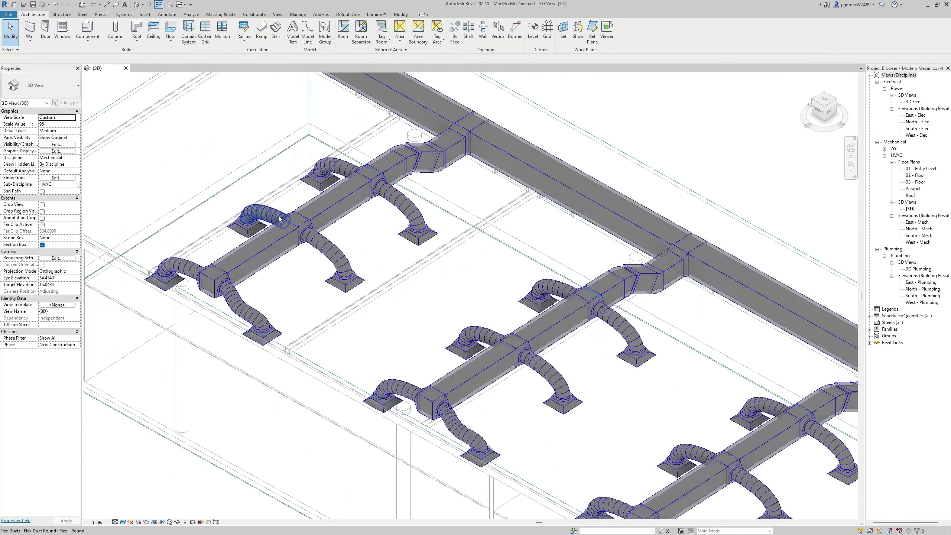
pyautogui.scroll(-2, 477, 276)
pyautogui.click(477, 276)
pyautogui.press('s')
pyautogui.press('a')
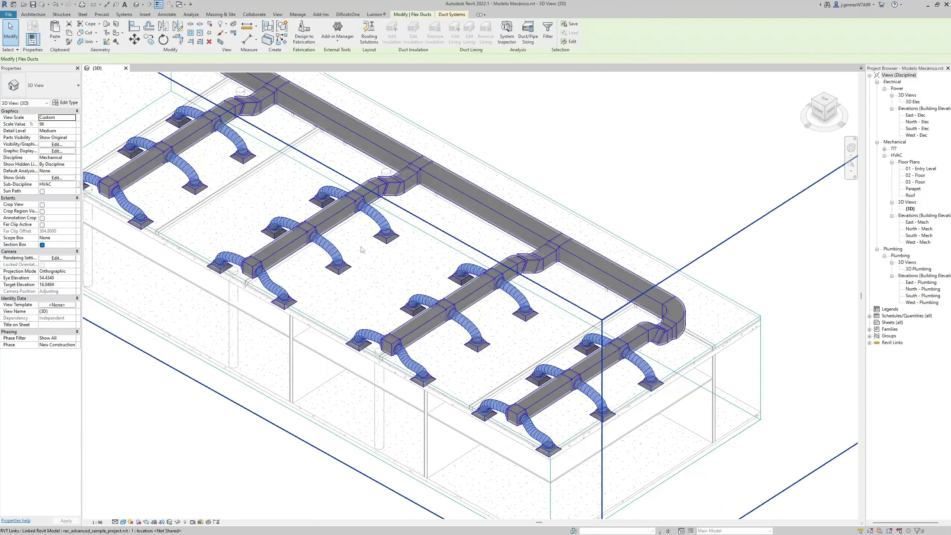
pyautogui.scroll(4, 328, 210)
pyautogui.scroll(-3, 329, 210)
pyautogui.scroll(2, 349, 255)
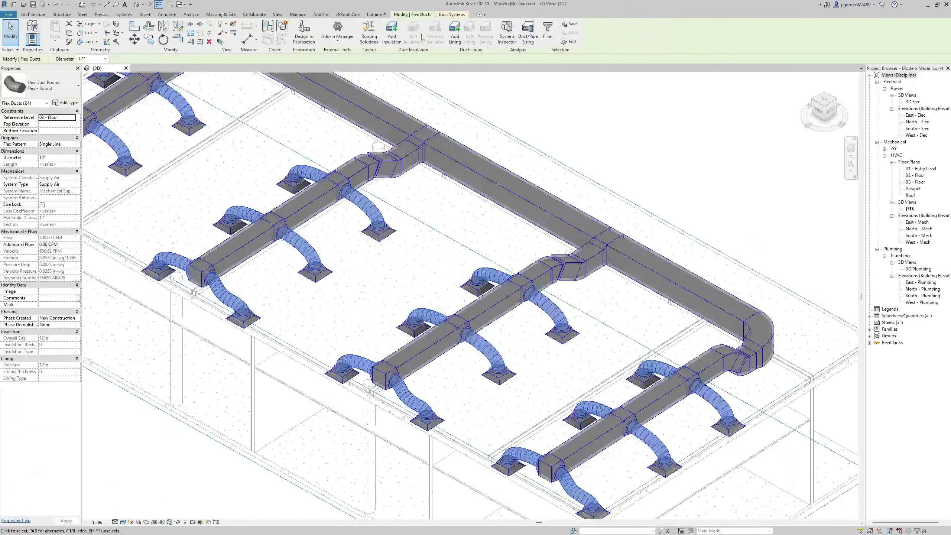
# Add 2" Rigid Fiber Board insulation to the selected flex ducts
pyautogui.click(391, 32)
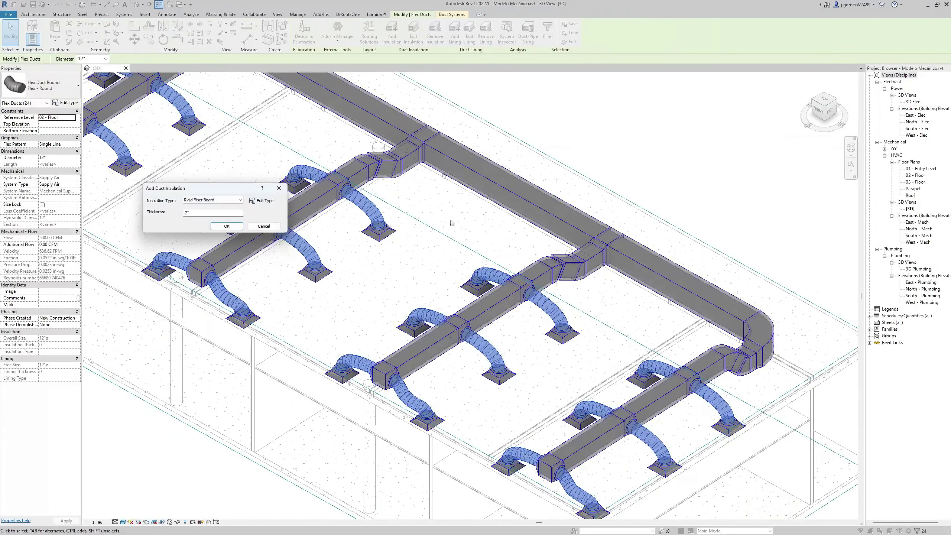
pyautogui.click(227, 225)
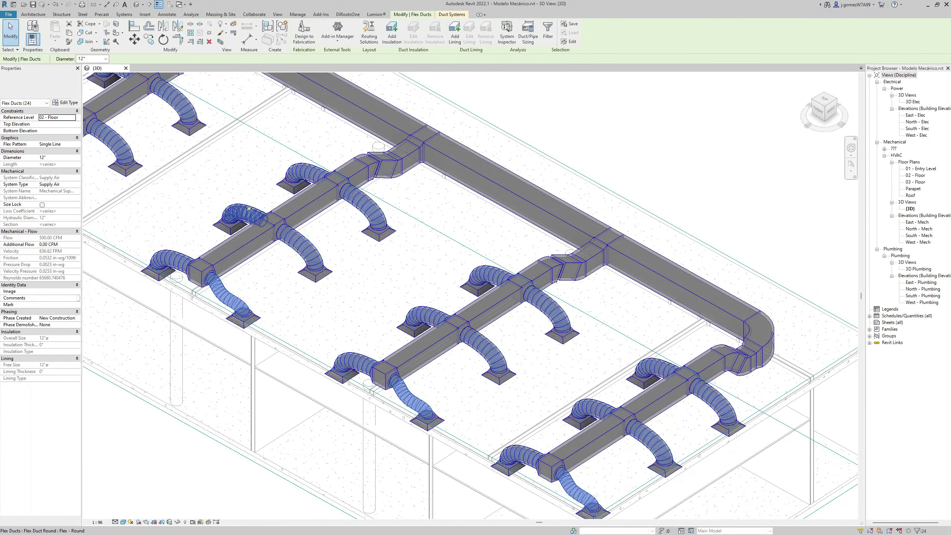
pyautogui.scroll(1, 350, 284)
pyautogui.scroll(1, 351, 283)
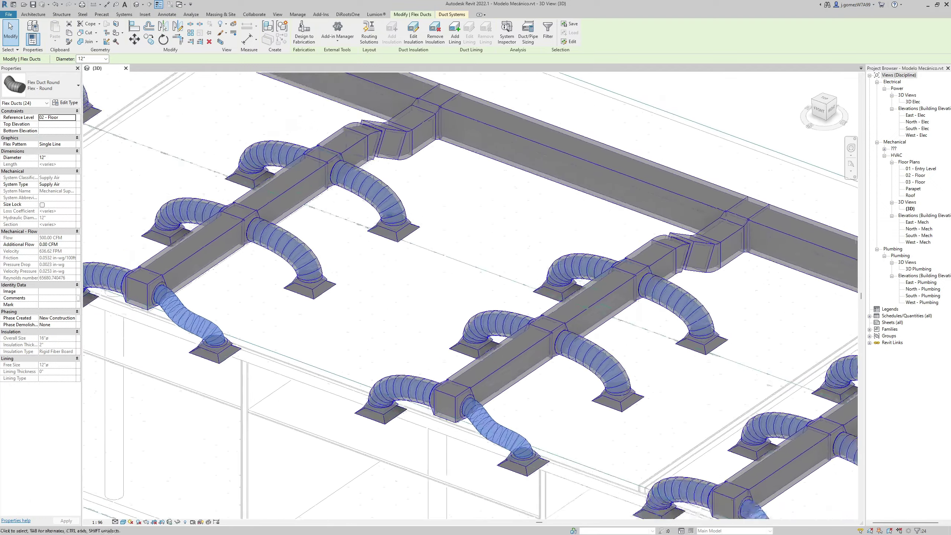
# Pan and orbit to review the insulated flex ducts, then select the section box
pyautogui.press('Escape')
pyautogui.scroll(3, 350, 283)
pyautogui.moveTo(351, 283)
pyautogui.mouseDown(button='middle')
pyautogui.moveTo(511, 141)
pyautogui.moveTo(288, 297)
pyautogui.mouseUp(button='middle')
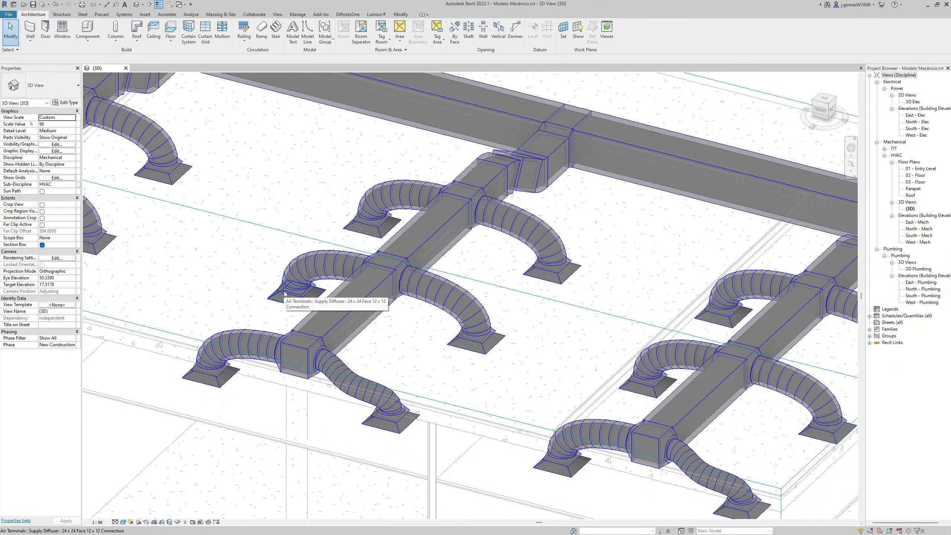
pyautogui.scroll(-5, 285, 294)
pyautogui.keyDown('shift'); pyautogui.moveTo(339, 388); pyautogui.dragTo(392, 329, button='middle'); pyautogui.keyUp('shift')
pyautogui.click(387, 338)
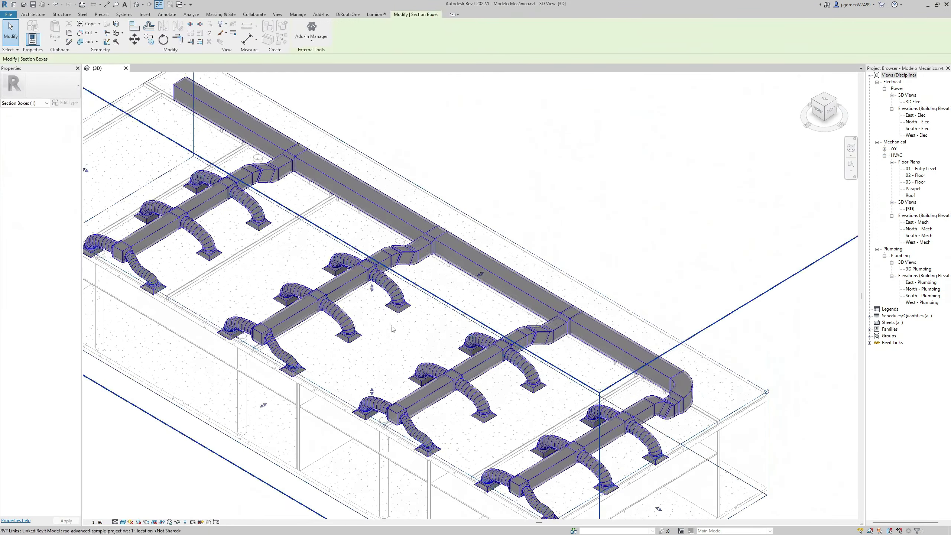